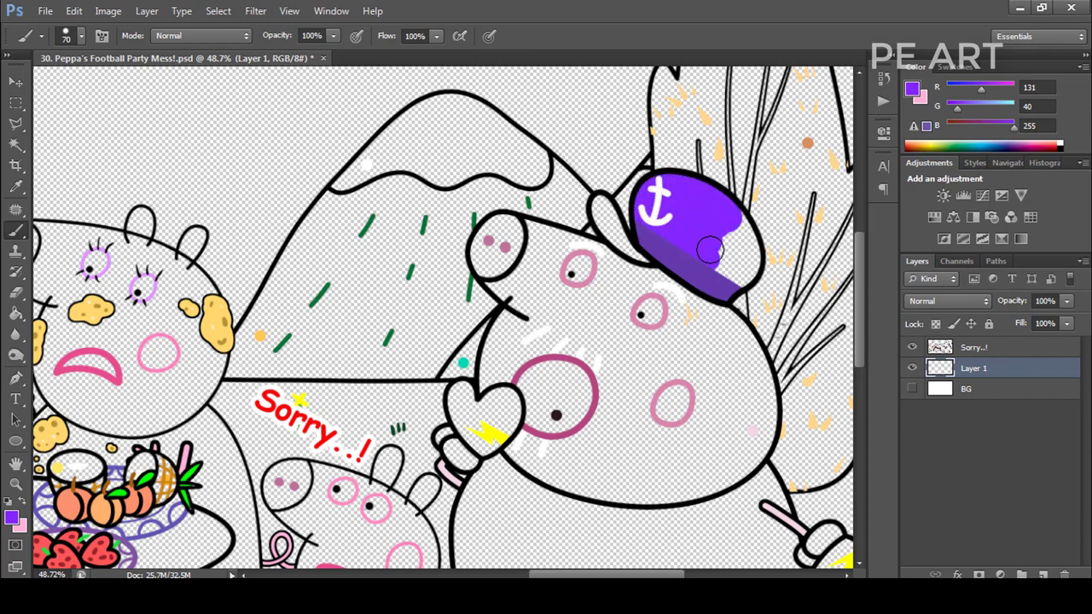
Step: Finish the anchor cap's purple on Layer 1, filling its brim with a 35 px brush
scroll(656, 255, "up", 3)
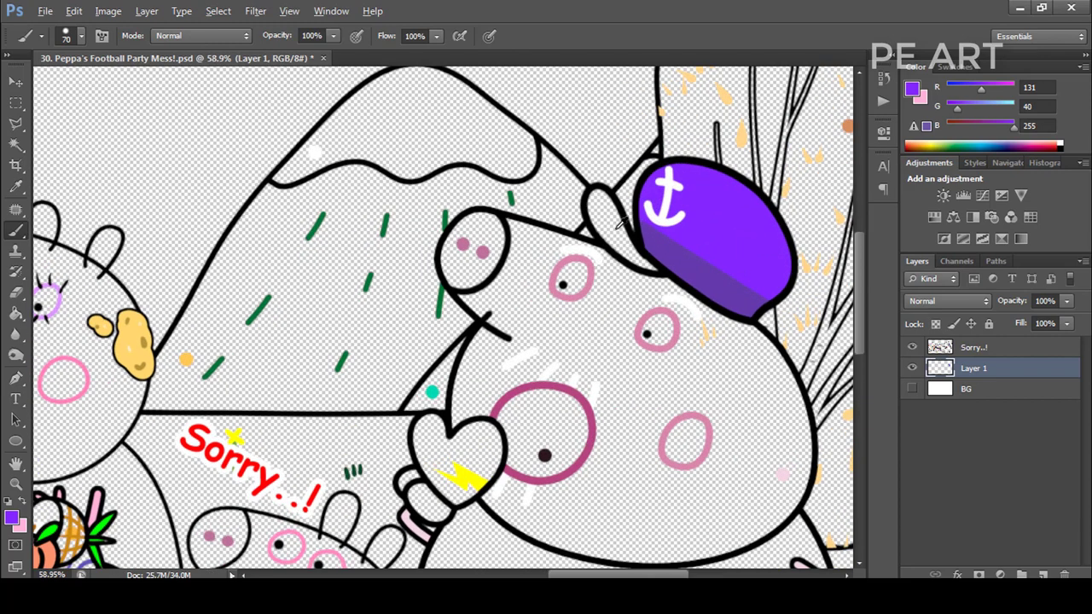
key("bracketleft")
key("bracketleft")
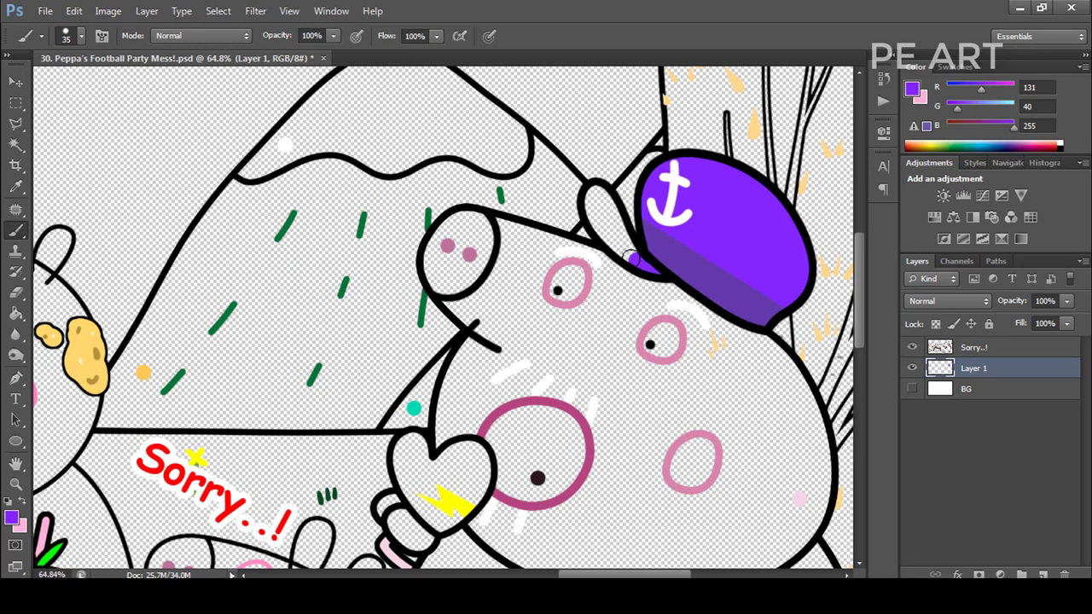
left_click_drag(621, 240, 606, 207)
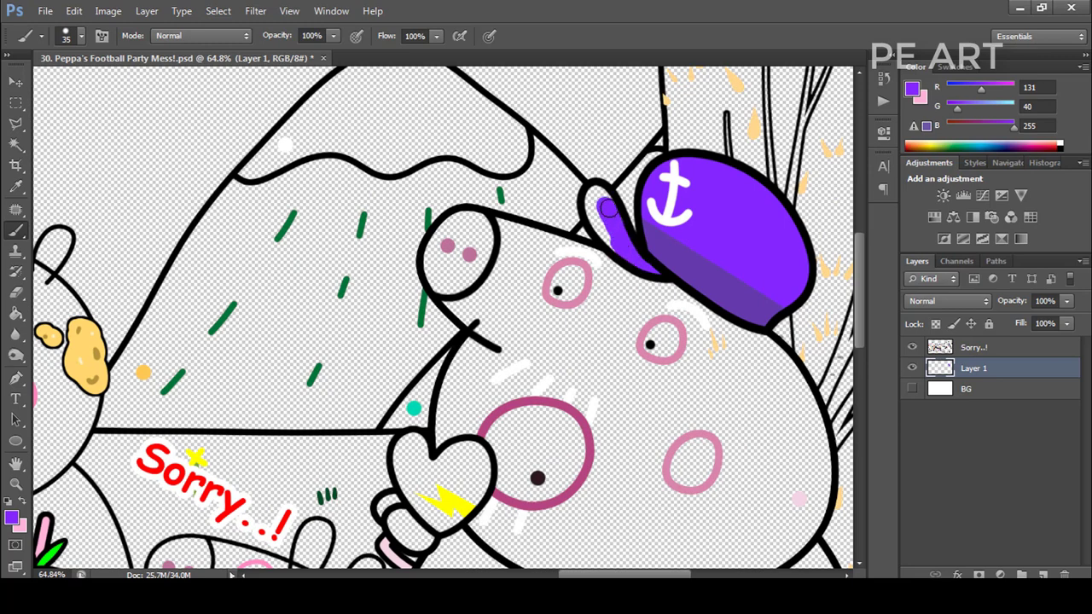
Step: Sample white and paint the insides of both eyes of the pig in the cap, leaving the pupils black
left_click(607, 255, "alt")
scroll(667, 334, "up", 2)
left_click_drag(660, 328, 644, 337)
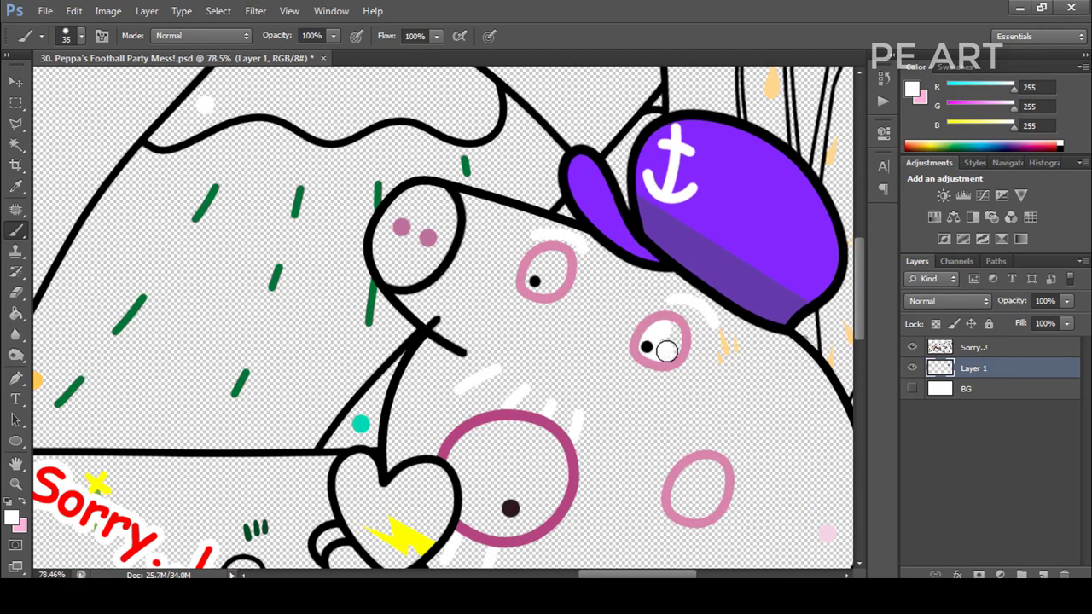
left_click_drag(541, 276, 534, 283)
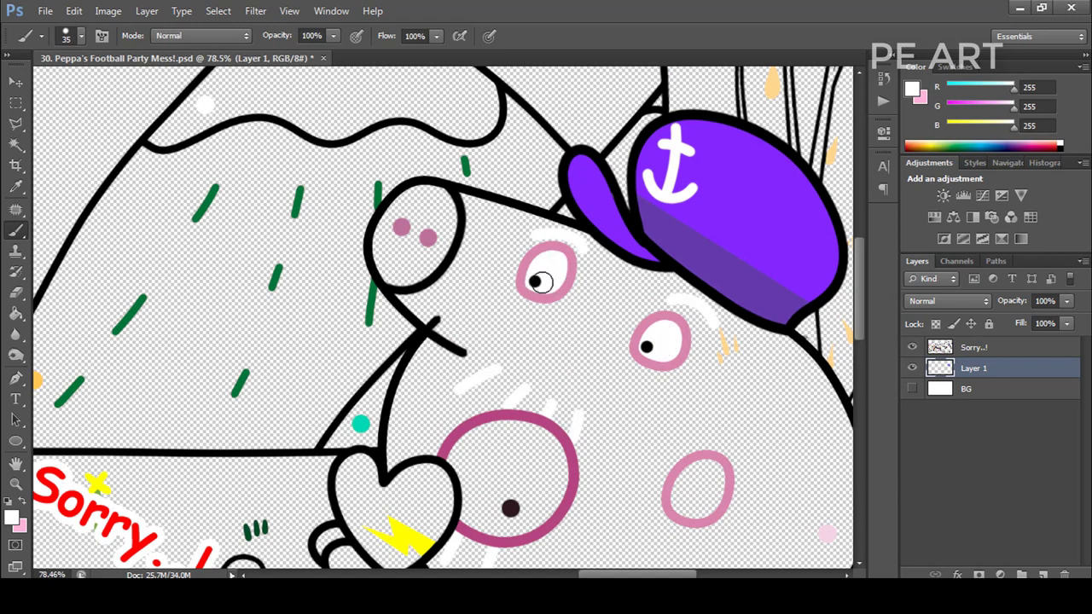
Step: Fill the capped pig's cheek with its outline pink and its open mouth with the dark brown sampled from the mouth's dot
scroll(560, 192, "down", 2)
left_click(662, 372, "alt")
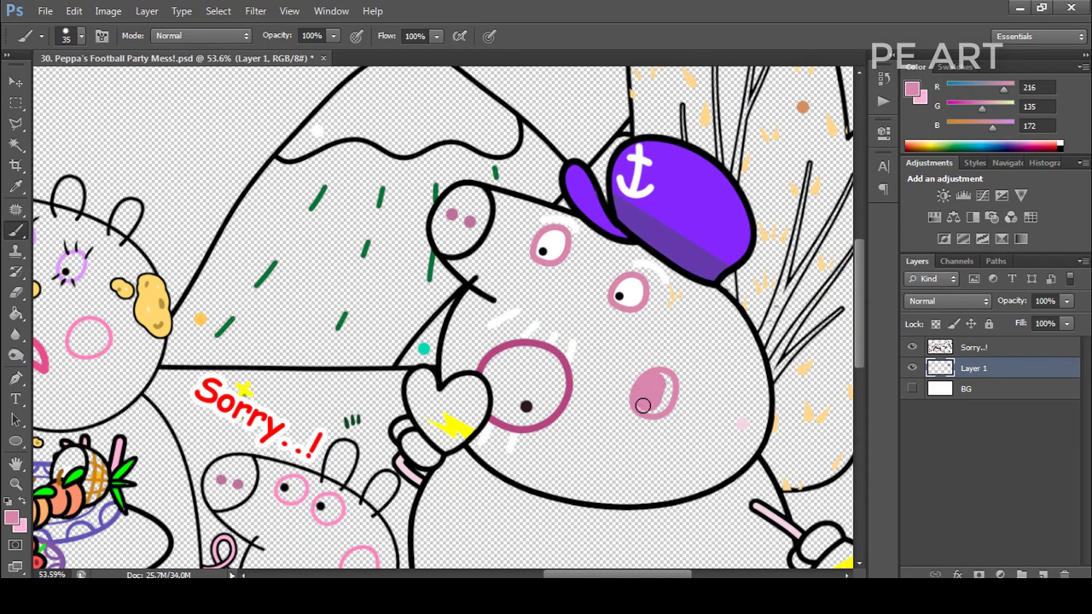
left_click(523, 394, "alt")
mouse_move(522, 380)
left_mouse_down()
mouse_move(499, 407)
mouse_move(523, 421)
mouse_move(554, 392)
mouse_move(543, 382)
mouse_move(554, 375)
mouse_move(560, 398)
mouse_move(560, 369)
mouse_move(540, 354)
mouse_move(504, 358)
left_mouse_up()
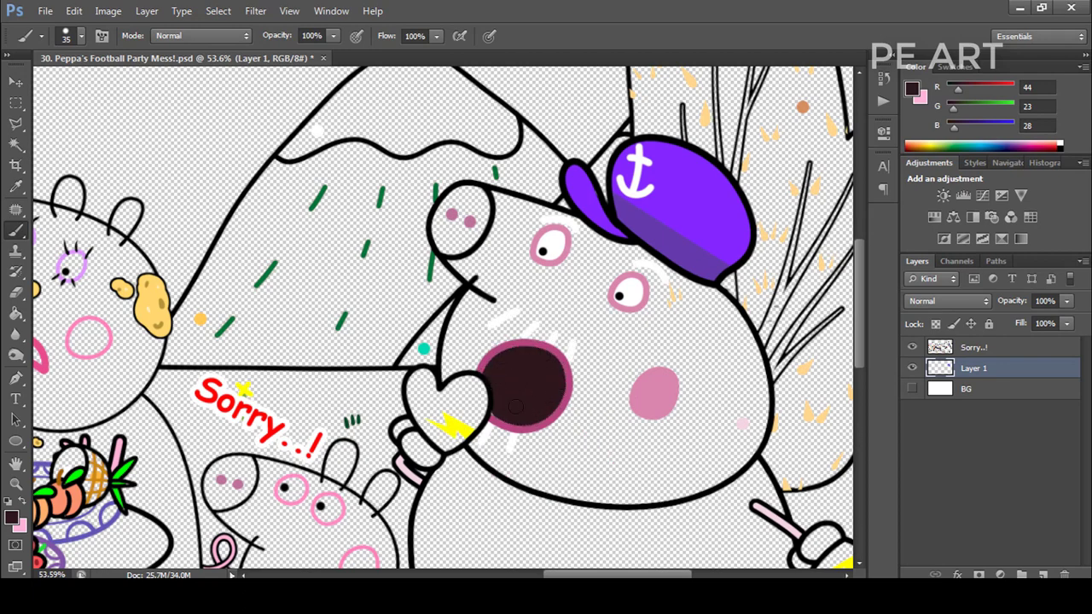
Step: Add a layer directly above BG and paint the capped pig's whole head and snout in the sampled pale pink (244, 213, 228)
scroll(550, 271, "down", 5)
left_click(951, 388)
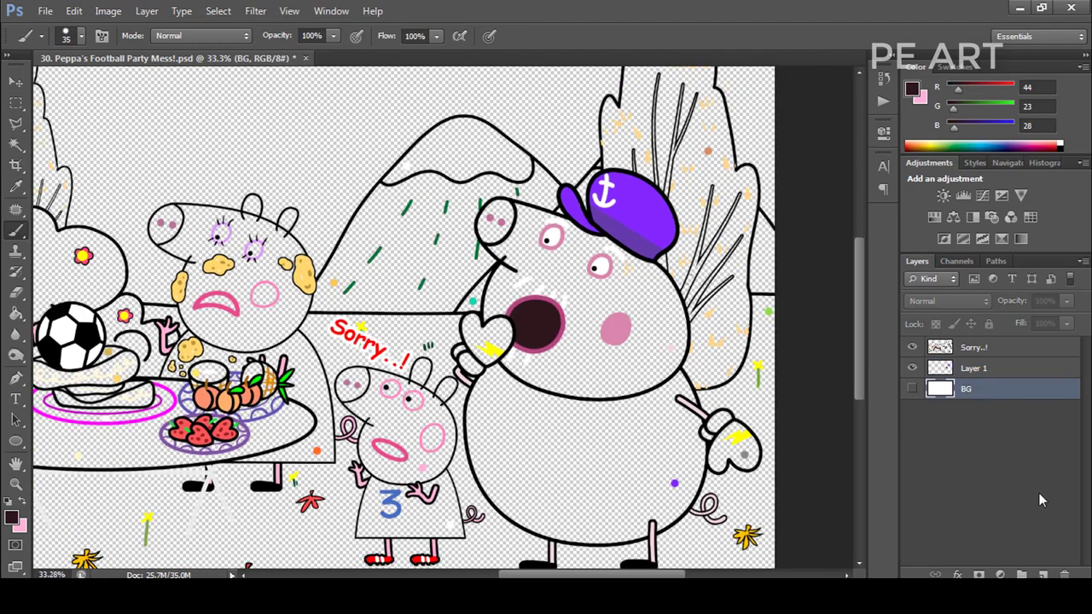
left_click(1043, 574)
left_click(695, 436, "alt")
mouse_move(573, 303)
left_mouse_down()
mouse_move(556, 347)
mouse_move(525, 364)
mouse_move(607, 386)
mouse_move(643, 371)
mouse_move(624, 350)
mouse_move(640, 374)
mouse_move(663, 365)
mouse_move(583, 283)
mouse_move(646, 291)
mouse_move(623, 260)
mouse_move(568, 236)
mouse_move(500, 299)
mouse_move(507, 273)
mouse_move(424, 242)
mouse_move(395, 186)
mouse_move(411, 168)
mouse_move(493, 192)
left_mouse_up()
scroll(614, 267, "up", 6)
mouse_move(649, 269)
left_mouse_down()
mouse_move(712, 324)
mouse_move(724, 391)
mouse_move(713, 432)
mouse_move(470, 418)
left_mouse_up()
key("bracketleft")
key("bracketleft")
key("bracketleft")
key("bracketleft")
key("bracketleft")
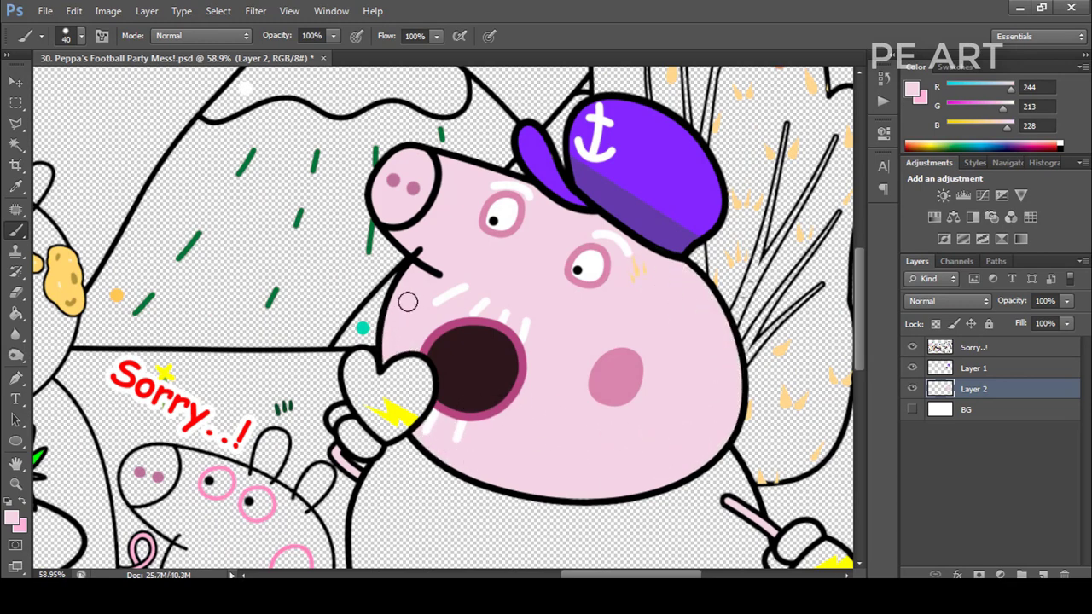
Step: Add another layer directly above BG and paint the raised glove beside the mouth in the sampled gray (137, 137, 137)
scroll(407, 301, "down", 4, "alt")
left_click(996, 409)
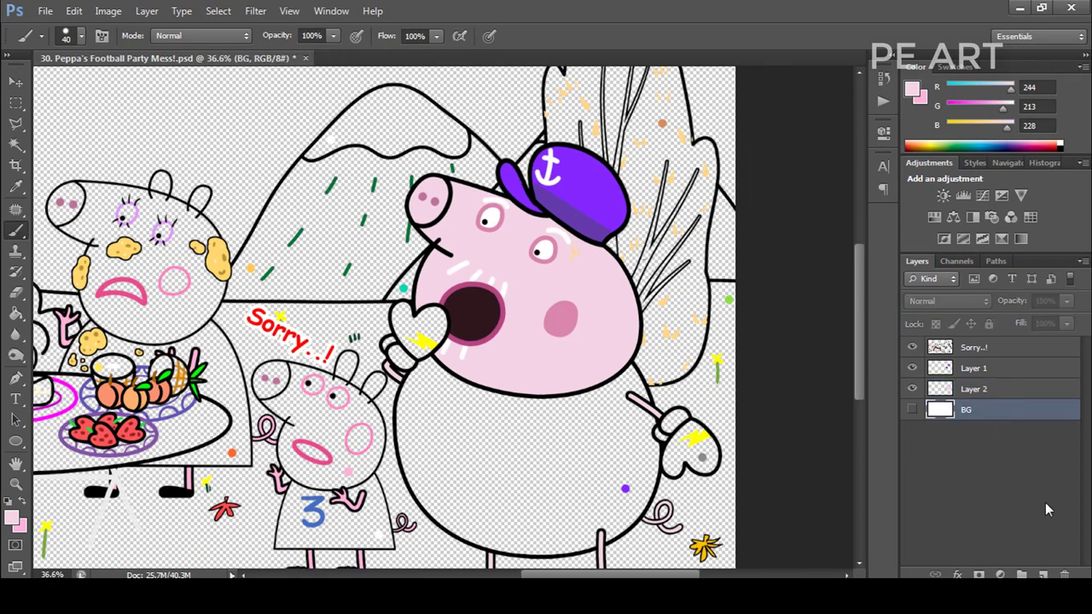
left_click(1044, 574)
left_click(701, 458, "alt")
scroll(452, 381, "up", 2, "alt")
scroll(445, 376, "up", 2, "alt")
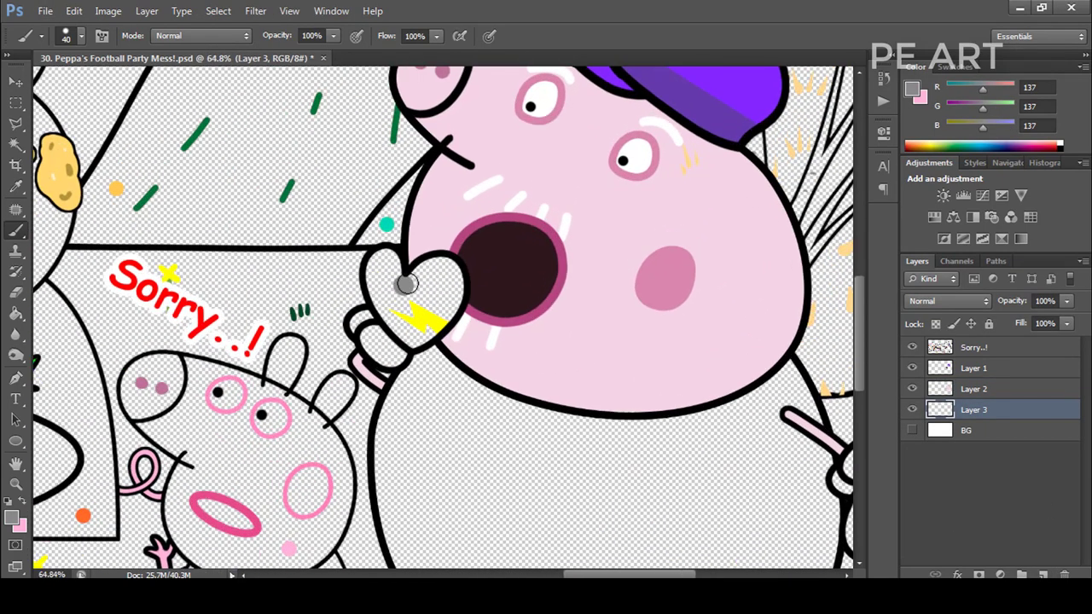
mouse_move(401, 282)
left_mouse_down()
mouse_move(440, 284)
mouse_move(433, 303)
mouse_move(444, 313)
mouse_move(416, 334)
mouse_move(435, 316)
mouse_move(401, 323)
mouse_move(383, 260)
mouse_move(389, 318)
mouse_move(363, 320)
mouse_move(394, 346)
left_mouse_up()
Step: Paint the capped pig's lowered glove and its cuff in the same gray
scroll(285, 269, "down", 2, "alt")
scroll(660, 490, "up", 3, "alt")
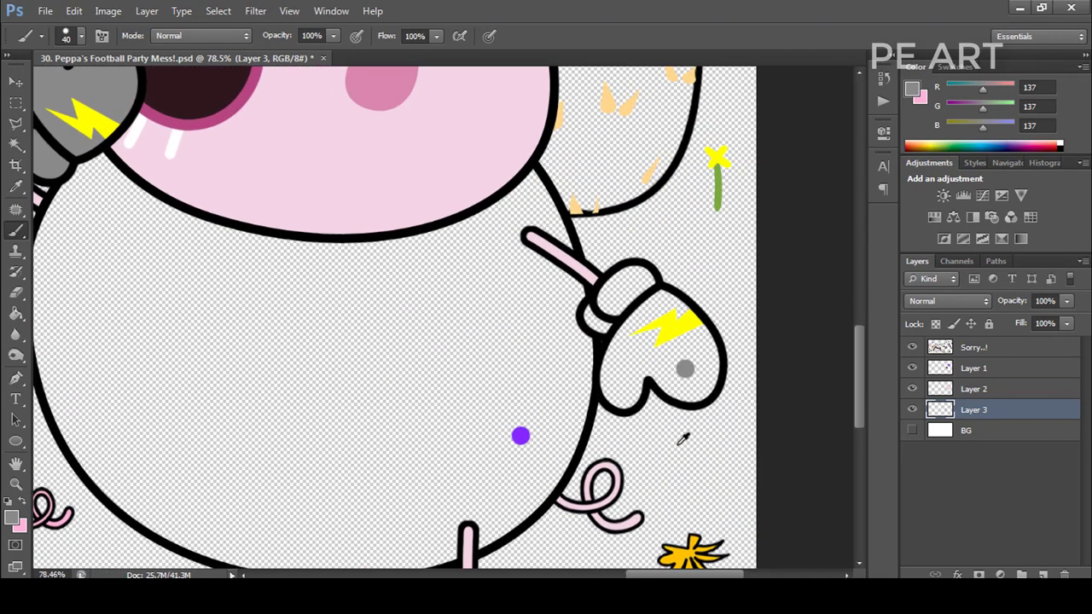
mouse_move(687, 379)
left_mouse_down()
mouse_move(664, 331)
mouse_move(682, 307)
mouse_move(708, 383)
mouse_move(665, 372)
mouse_move(639, 333)
mouse_move(636, 280)
mouse_move(615, 307)
mouse_move(607, 380)
mouse_move(626, 391)
left_mouse_up()
Step: Add a new layer above BG and fill the capped pig's round body with the sampled purple (131, 40, 255), using a 90 px brush
scroll(631, 385, "down", 3, "alt")
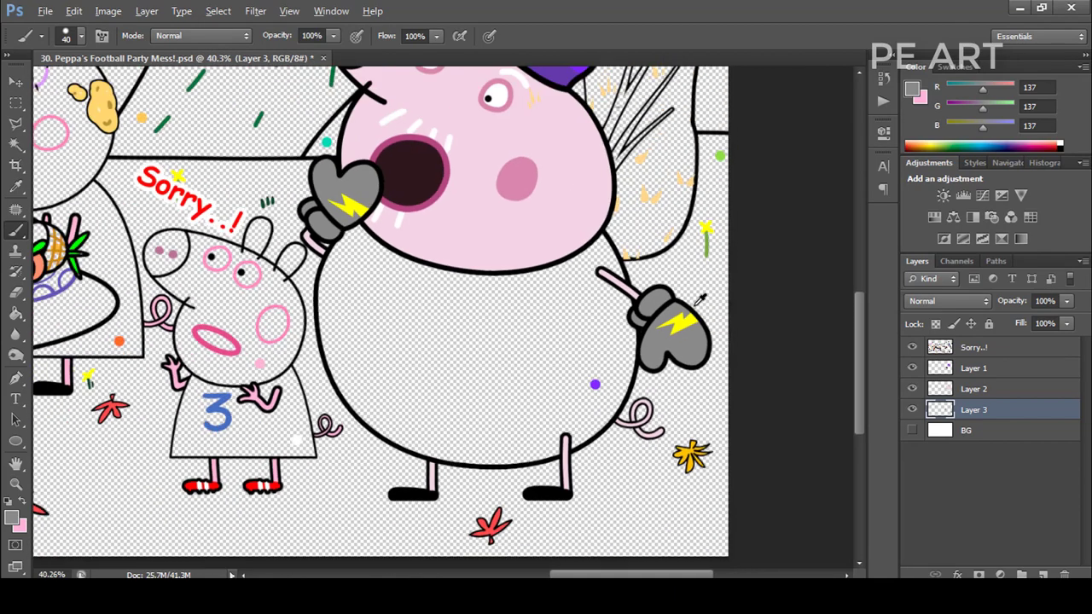
left_click(1045, 574, "ctrl")
left_click(633, 363, "alt")
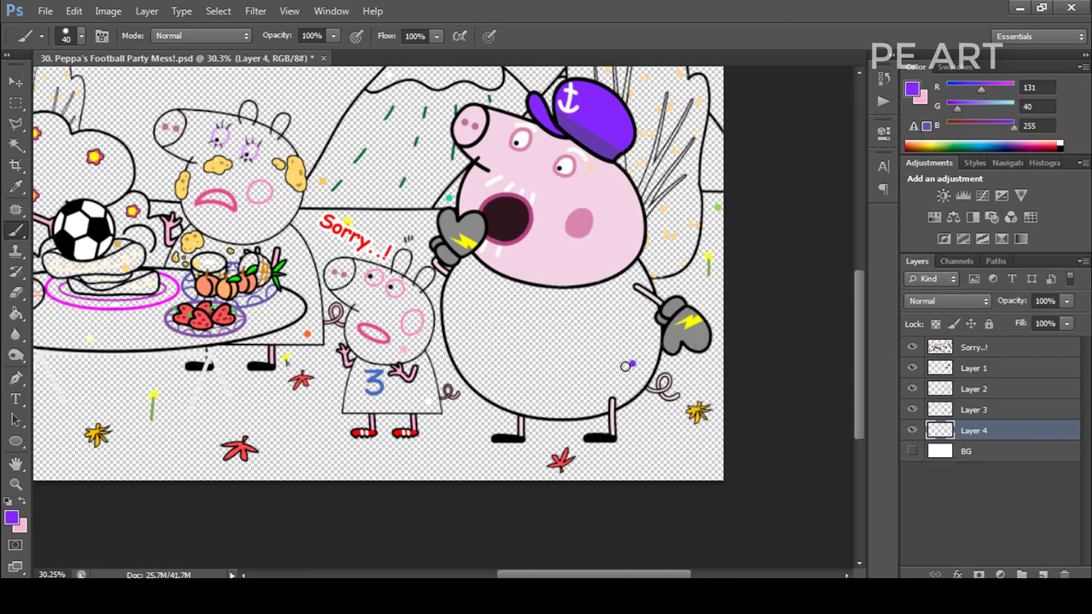
mouse_move(627, 364)
left_mouse_down()
mouse_move(557, 351)
mouse_move(610, 339)
mouse_move(512, 313)
mouse_move(626, 316)
mouse_move(487, 289)
mouse_move(492, 277)
mouse_move(475, 259)
mouse_move(458, 280)
mouse_move(455, 330)
mouse_move(467, 289)
mouse_move(618, 288)
mouse_move(634, 269)
mouse_move(644, 303)
mouse_move(622, 296)
mouse_move(468, 358)
mouse_move(532, 382)
mouse_move(604, 384)
mouse_move(481, 379)
mouse_move(541, 402)
mouse_move(628, 374)
left_mouse_up()
scroll(646, 358, "up", 3)
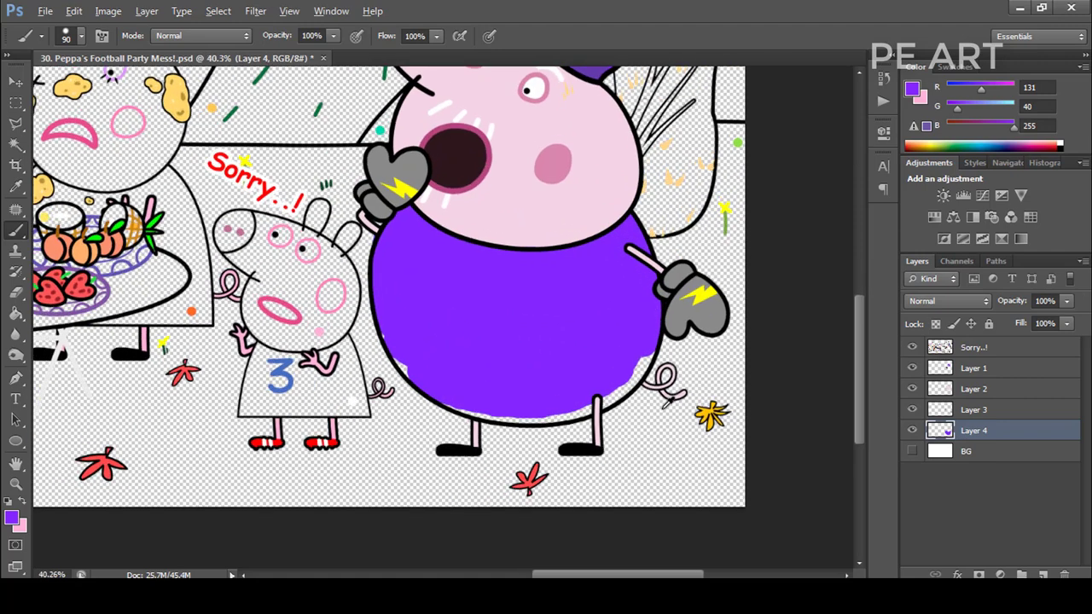
mouse_move(595, 388)
left_mouse_down()
mouse_move(550, 409)
mouse_move(426, 404)
mouse_move(358, 356)
mouse_move(340, 304)
left_mouse_up()
Step: Fill the small pig's cheek with the pink sampled from its outline (255, 130, 188), using a 35 px brush
scroll(499, 291, "down", 3)
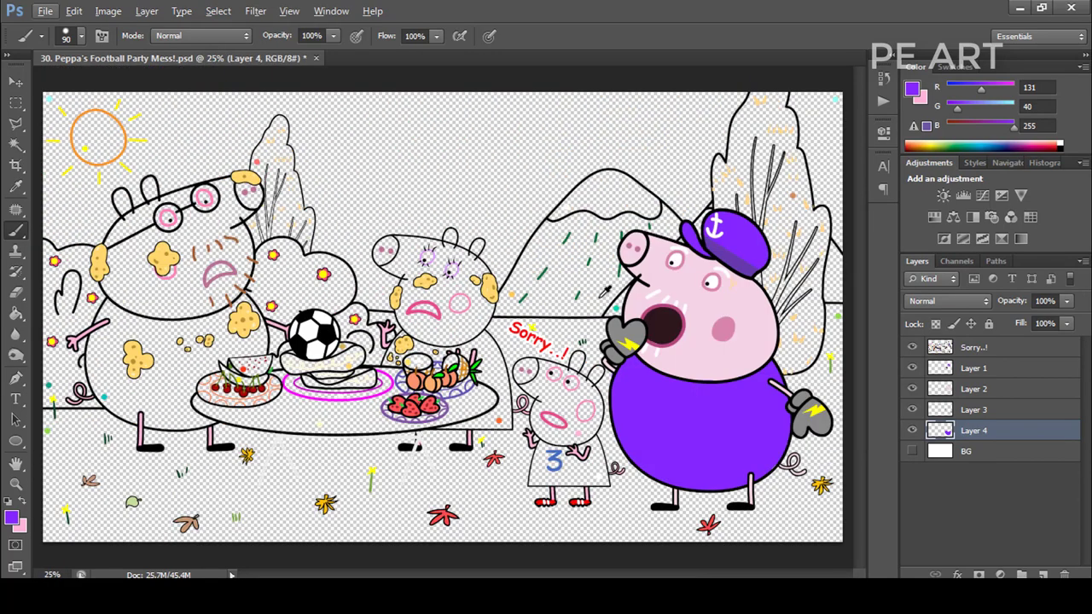
scroll(608, 338, "up", 5)
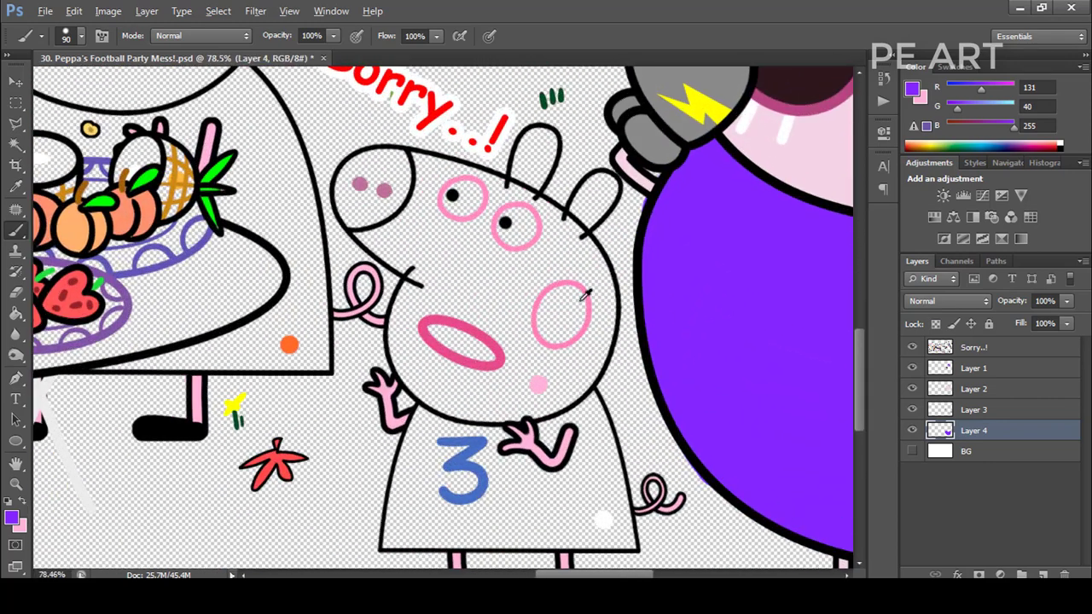
left_click(585, 294, "alt")
key("bracketleft")
key("bracketleft")
key("bracketleft")
key("bracketleft")
key("bracketleft")
key("bracketleft")
mouse_move(565, 298)
left_mouse_down()
mouse_move(554, 325)
mouse_move(576, 322)
left_mouse_up()
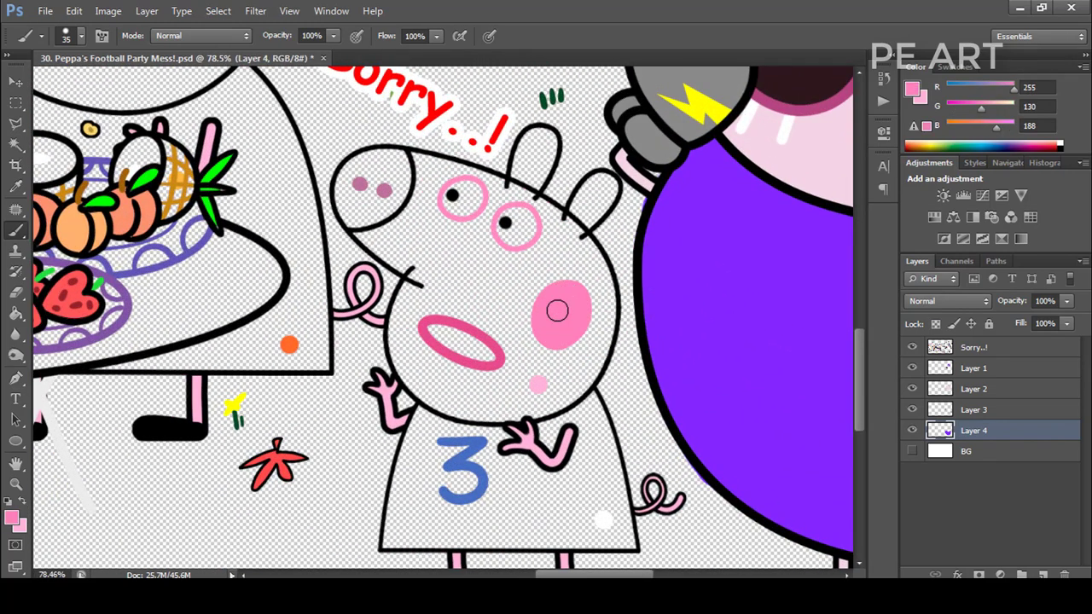
Step: Fill the inside of the small pig's mouth with black, using a 20 px brush
key("x")
scroll(460, 375, "up", 1)
key("bracketleft")
key("bracketleft")
key("bracketleft")
mouse_move(487, 331)
left_mouse_down()
mouse_move(427, 306)
mouse_move(472, 324)
left_mouse_up()
Step: Paint the insides of both of the small pig's eyes white around the pupils
scroll(465, 333, "up", 1)
left_click(475, 143, "alt")
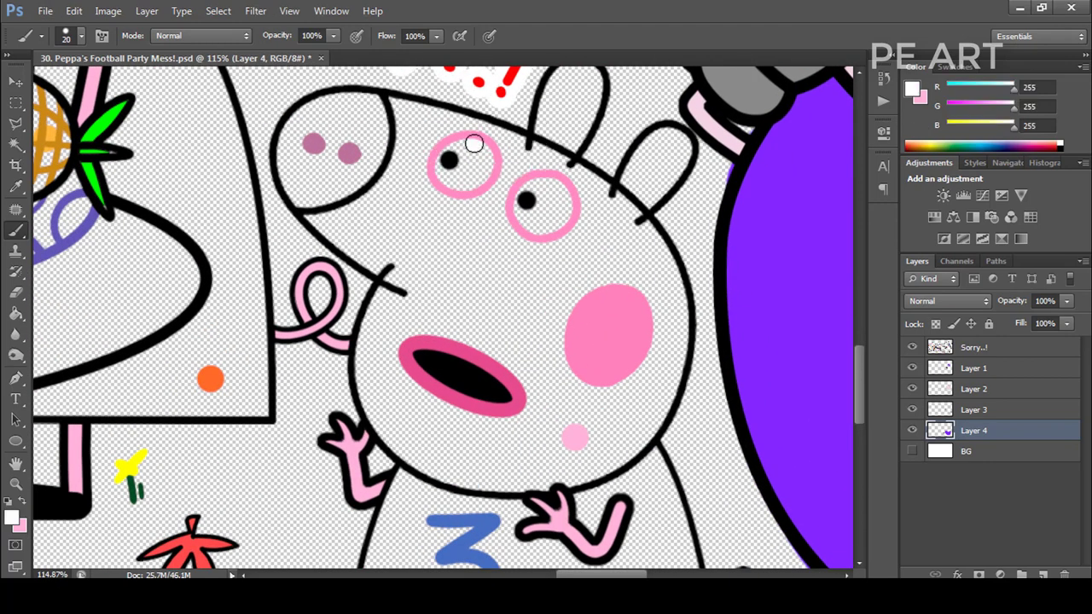
mouse_move(478, 165)
left_mouse_down()
mouse_move(458, 179)
mouse_move(463, 161)
left_mouse_up()
mouse_move(531, 192)
left_mouse_down()
mouse_move(543, 225)
mouse_move(539, 187)
left_mouse_up()
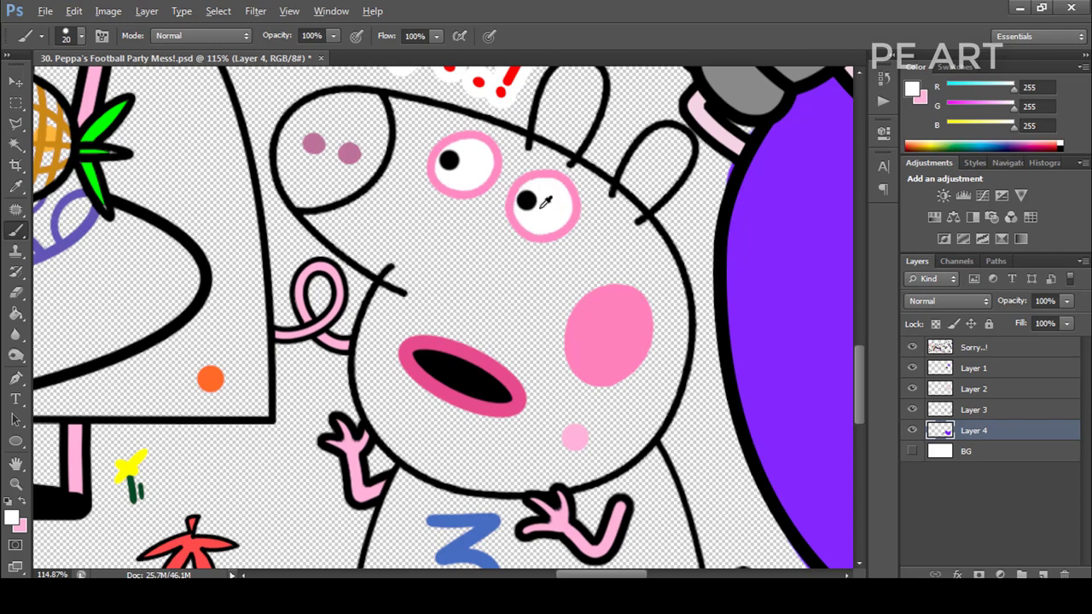
Step: Add a new layer above BG and paint the small pig's head and snout in the sampled light pink (255, 179, 215), using a 45 px brush
scroll(545, 201, "down", 2)
key("alt+bracketleft")
key("ctrl+shift+alt+n")
left_click(570, 365, "alt")
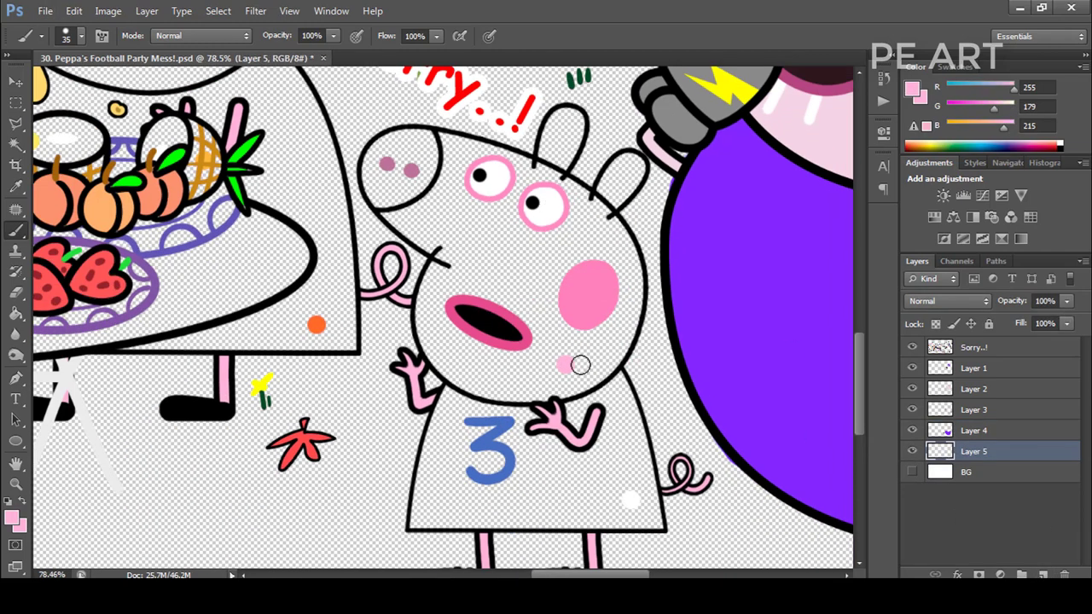
key("bracketright")
mouse_move(580, 365)
left_mouse_down()
mouse_move(508, 322)
mouse_move(498, 254)
mouse_move(448, 290)
mouse_move(443, 269)
mouse_move(426, 322)
mouse_move(437, 350)
mouse_move(475, 381)
mouse_move(487, 354)
mouse_move(516, 369)
mouse_move(508, 390)
mouse_move(564, 386)
mouse_move(601, 365)
mouse_move(573, 360)
mouse_move(612, 280)
mouse_move(626, 326)
mouse_move(628, 276)
mouse_move(614, 233)
mouse_move(570, 208)
mouse_move(577, 277)
mouse_move(524, 243)
mouse_move(436, 243)
mouse_move(402, 221)
mouse_move(378, 181)
mouse_move(381, 151)
mouse_move(428, 213)
mouse_move(424, 173)
mouse_move(400, 148)
mouse_move(416, 142)
mouse_move(528, 170)
mouse_move(534, 197)
mouse_move(484, 155)
left_mouse_up()
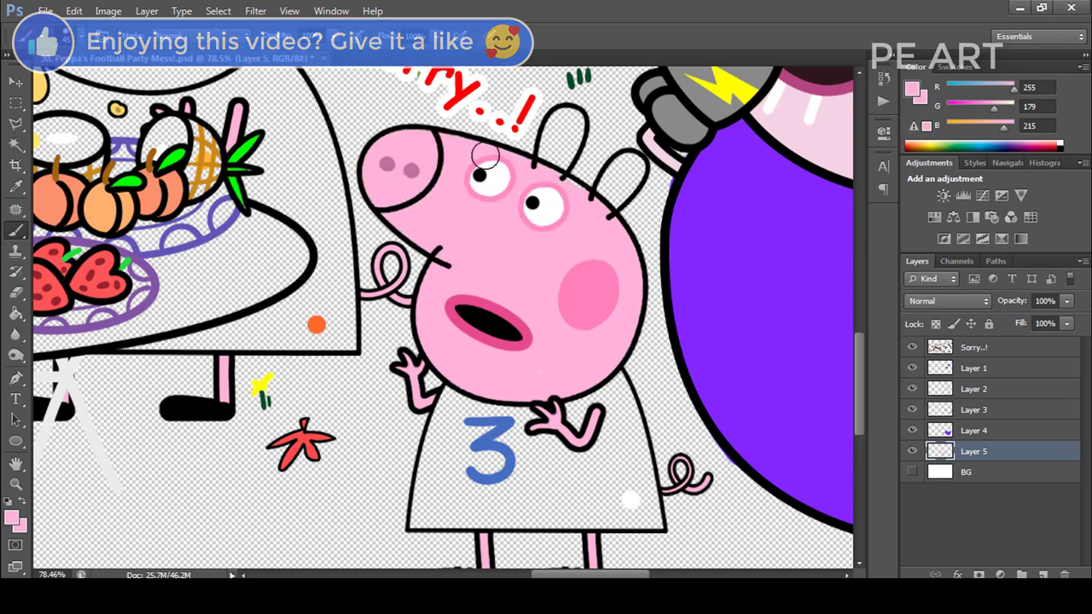
Step: Fill both of the small pig's ears with the same light pink, using a 25 px brush
scroll(575, 99, "up", 3)
key("bracketleft")
mouse_move(563, 188)
left_mouse_down()
mouse_move(581, 128)
mouse_move(540, 159)
left_mouse_up()
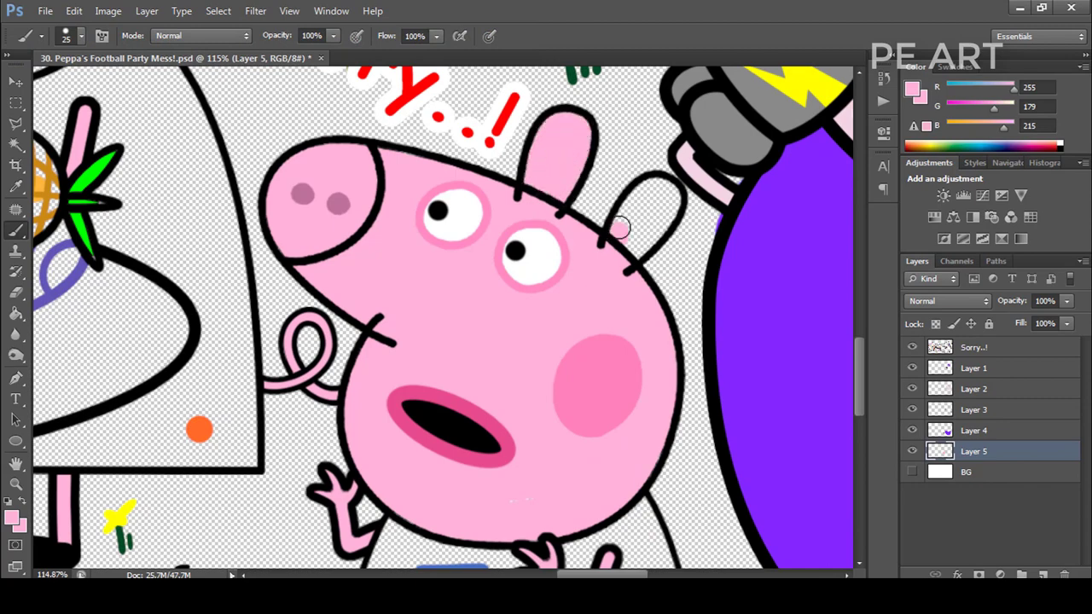
mouse_move(620, 227)
left_mouse_down()
mouse_move(639, 239)
mouse_move(653, 227)
mouse_move(644, 234)
left_mouse_up()
Step: Add a new layer above BG and fill the small pig's number 3 dress with the sampled white
scroll(561, 184, "down", 3)
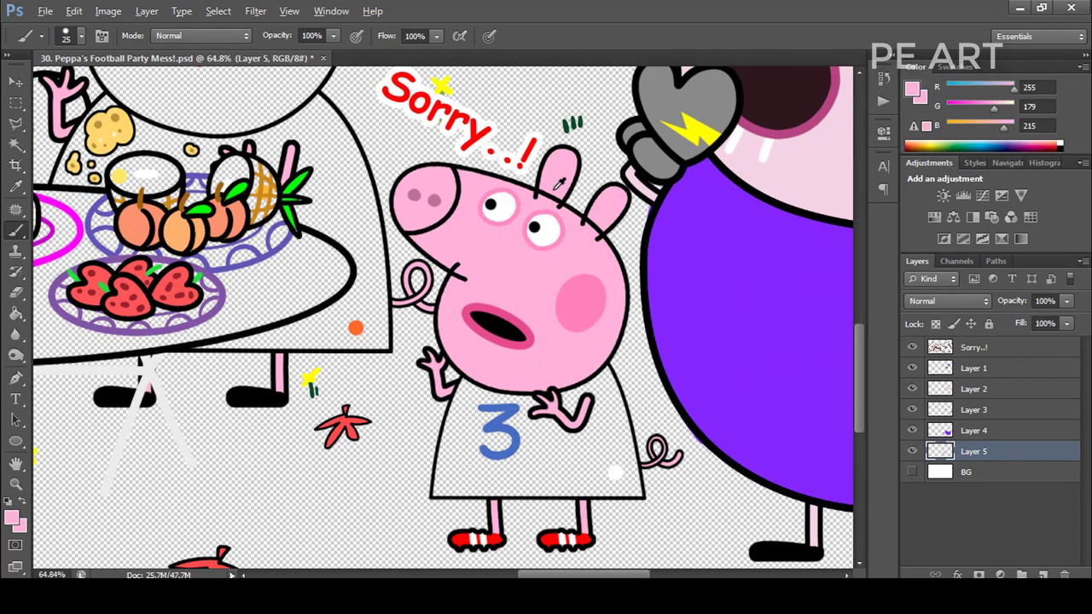
left_click(1006, 474)
left_click(1042, 574)
left_click(612, 469, "alt")
key("bracketright")
key("bracketright")
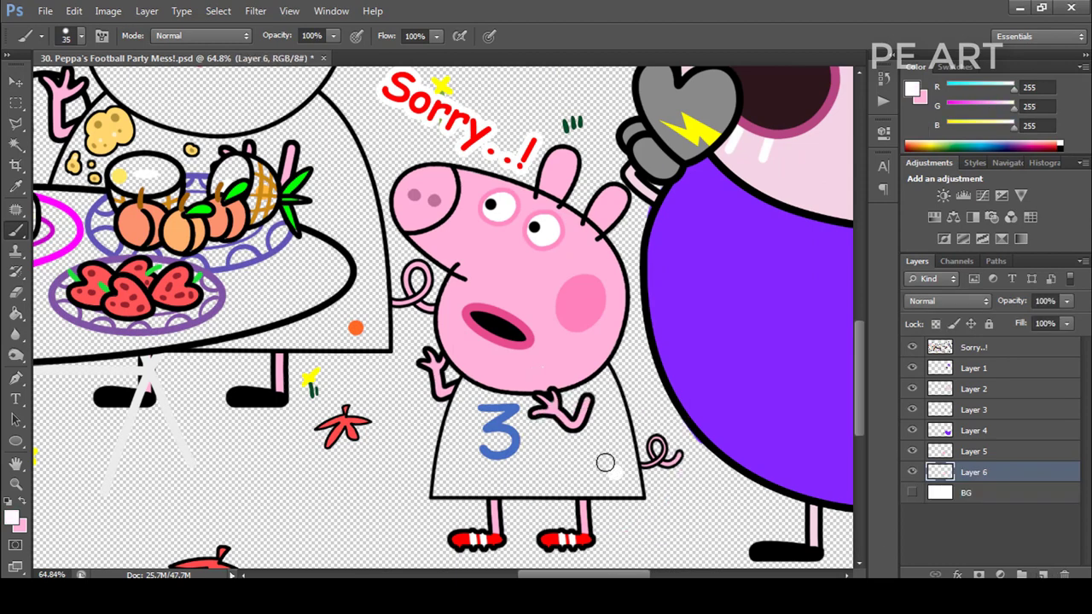
key("bracketright")
mouse_move(605, 462)
left_mouse_down()
mouse_move(564, 392)
mouse_move(545, 444)
mouse_move(492, 462)
mouse_move(469, 390)
mouse_move(444, 463)
mouse_move(592, 468)
mouse_move(599, 375)
mouse_move(625, 458)
mouse_move(595, 475)
mouse_move(636, 490)
mouse_move(465, 484)
left_mouse_up()
key("bracketleft")
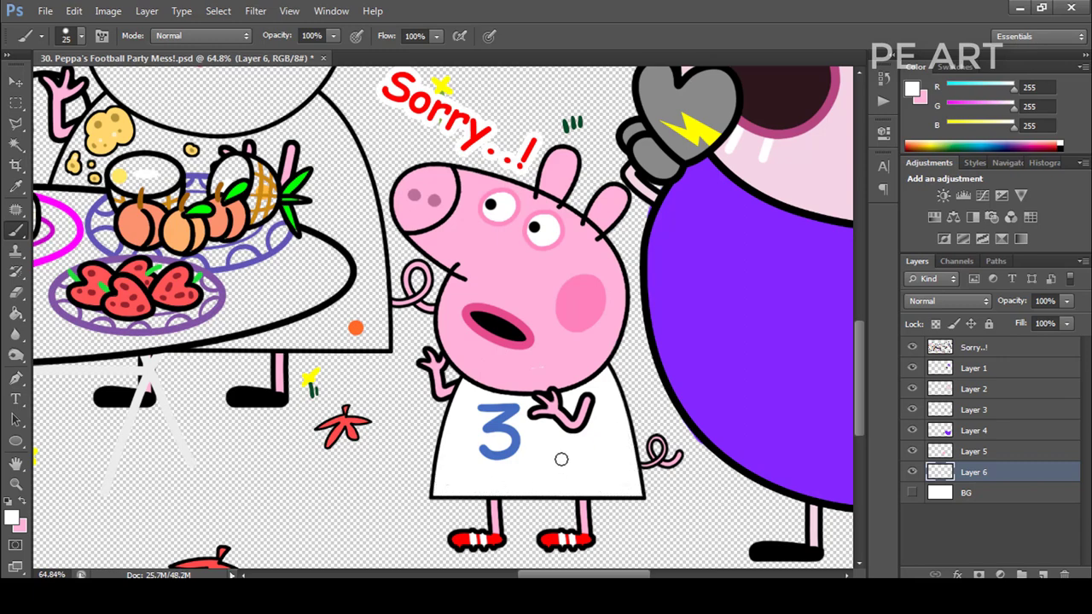
key("e")
key("b")
Step: Color the cut pineapple faces yellow (254, 233, 103) and the pineapple skin orange (255, 183, 62), sampling both colors from the drawing
scroll(603, 421, "down", 5)
scroll(602, 420, "down", 2)
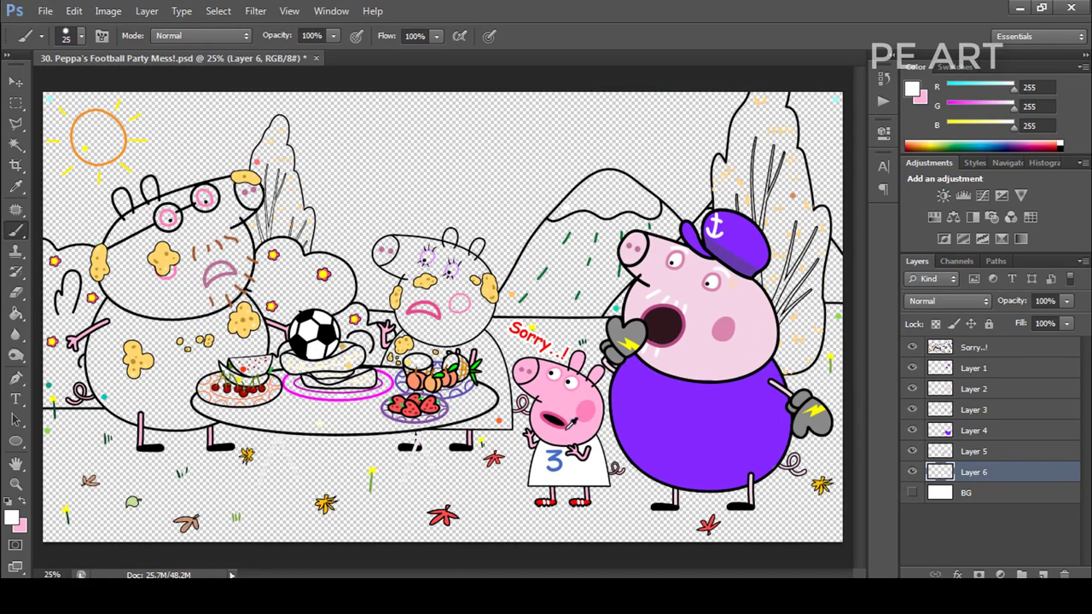
scroll(381, 344, "up", 6)
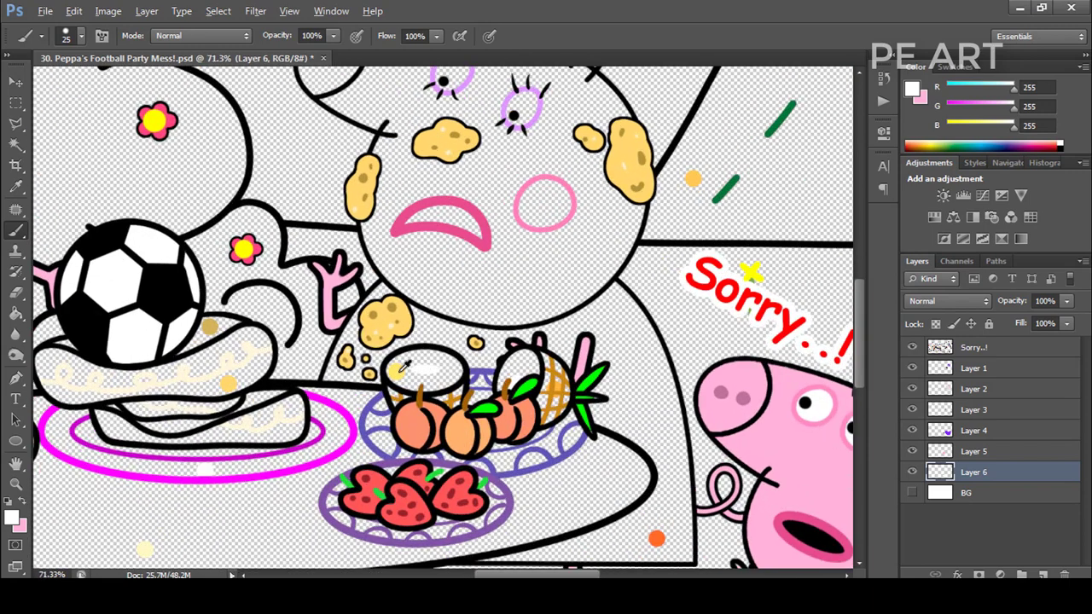
left_click(400, 372, "alt")
left_click_drag(398, 372, 430, 385)
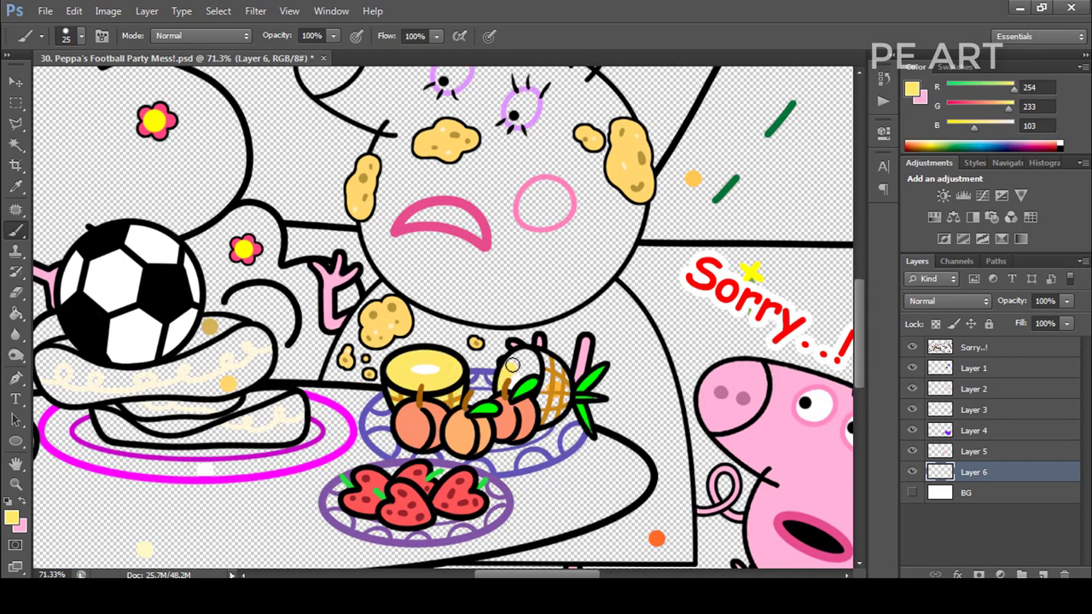
left_click(553, 393, "alt")
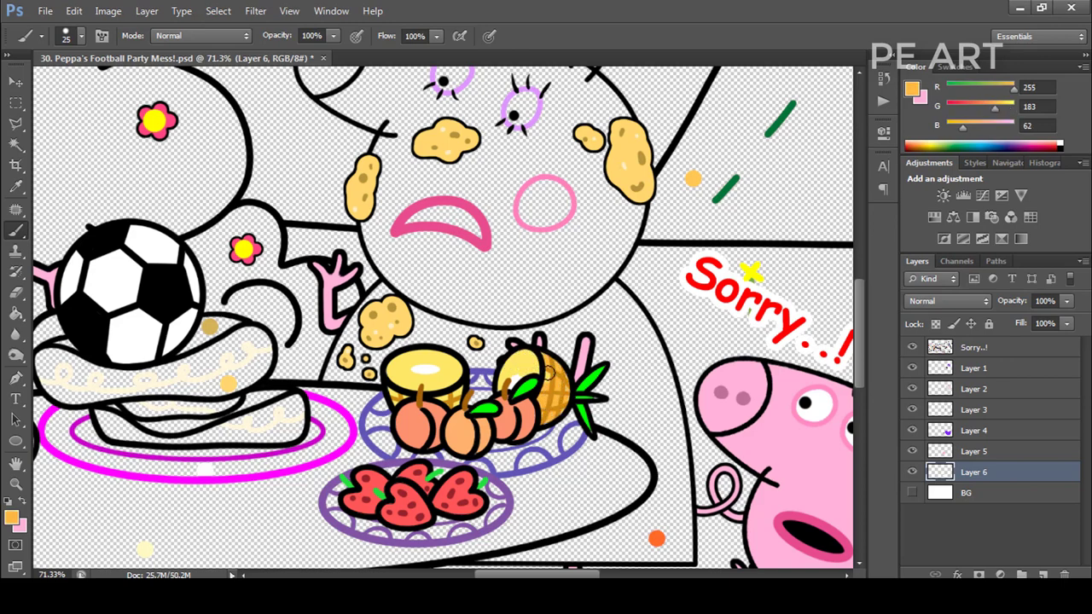
Step: Add a new layer above BG and paint the dress area behind the table fruit in the sampled orange (255, 106, 40)
left_click(995, 499)
left_click(1043, 574)
scroll(411, 256, "down", 2)
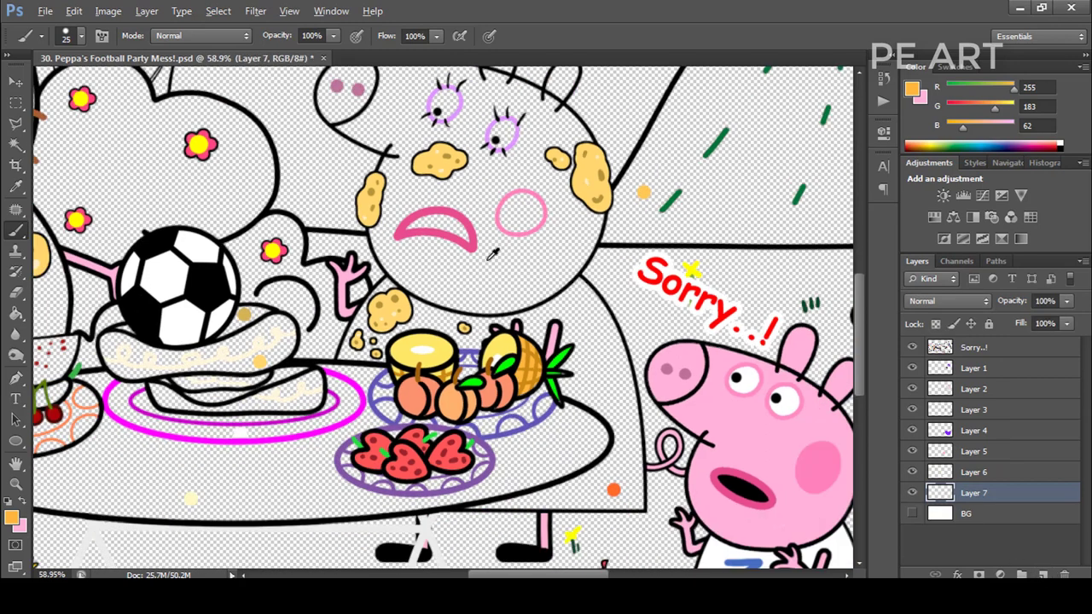
left_click(615, 485, "alt")
mouse_move(465, 339)
left_mouse_down()
mouse_move(495, 342)
mouse_move(387, 325)
mouse_move(390, 349)
mouse_move(400, 351)
mouse_move(368, 316)
left_mouse_up()
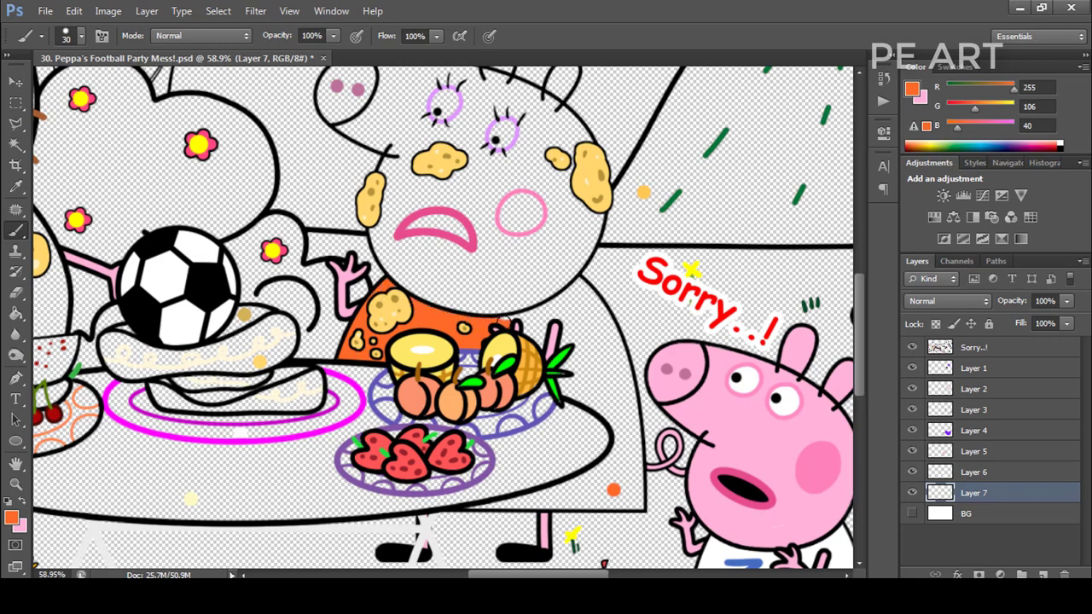
Step: Fill the rest of the same dress with orange down to its hem and along the table edge, using a 15 px brush for the narrow parts
mouse_move(567, 383)
left_mouse_down()
mouse_move(571, 317)
mouse_move(537, 320)
mouse_move(578, 309)
mouse_move(529, 322)
mouse_move(590, 276)
mouse_move(627, 324)
mouse_move(649, 397)
mouse_move(592, 297)
mouse_move(615, 395)
mouse_move(634, 386)
mouse_move(586, 440)
mouse_move(630, 462)
mouse_move(646, 437)
mouse_move(647, 373)
mouse_move(672, 545)
mouse_move(644, 475)
mouse_move(648, 533)
left_mouse_up()
scroll(537, 315, "up", 3)
key("space")
left_click_drag(650, 464, 657, 256)
mouse_move(646, 327)
left_mouse_down()
mouse_move(665, 359)
mouse_move(680, 348)
mouse_move(682, 391)
mouse_move(556, 382)
mouse_move(613, 376)
mouse_move(647, 320)
mouse_move(591, 355)
mouse_move(617, 363)
left_mouse_up()
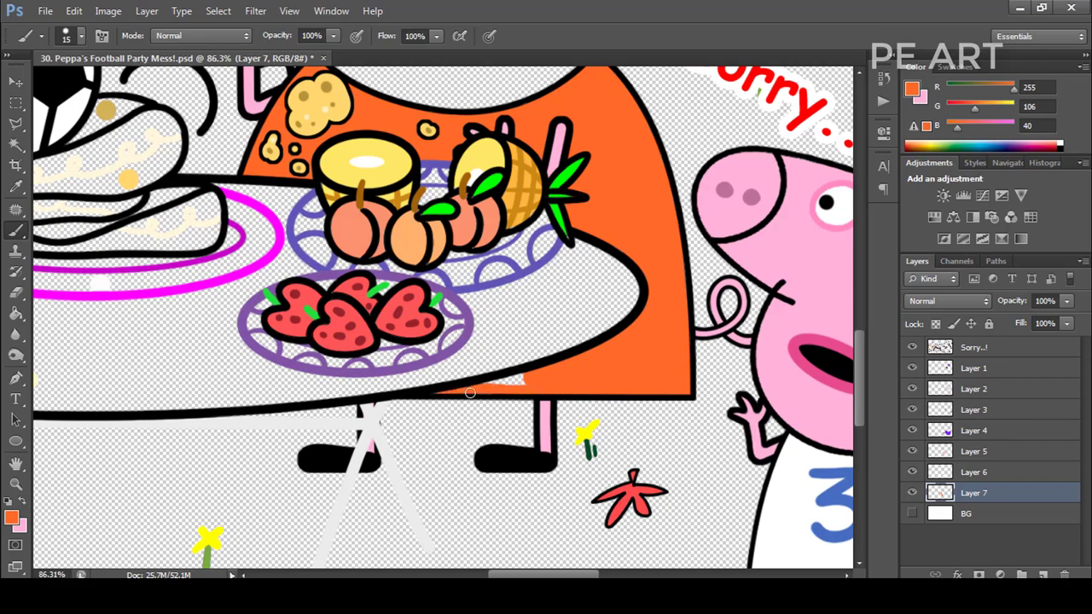
scroll(674, 352, "down", 3)
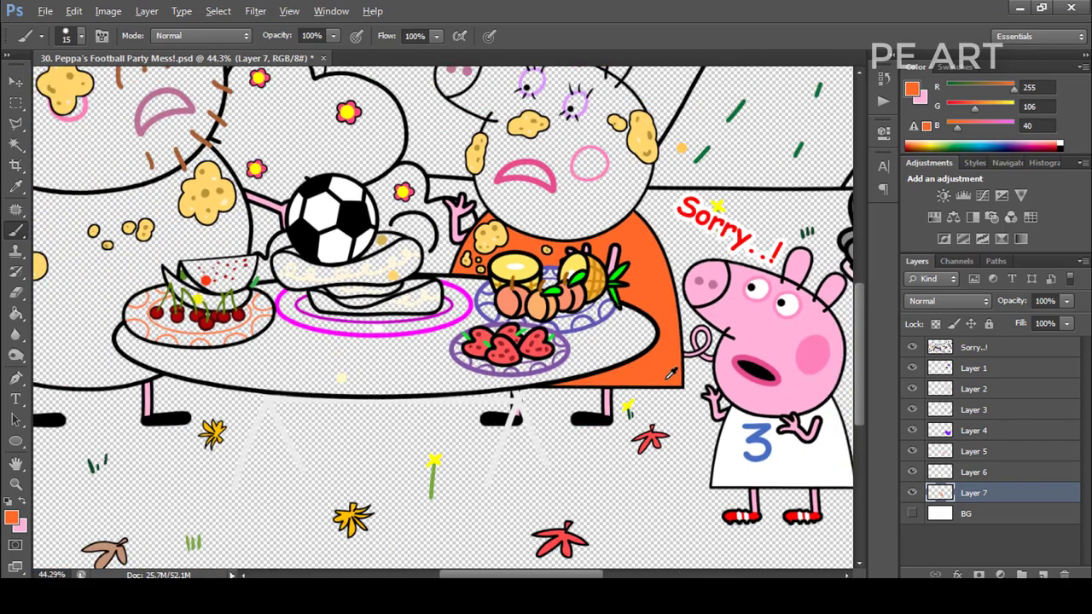
scroll(621, 175, "up", 3)
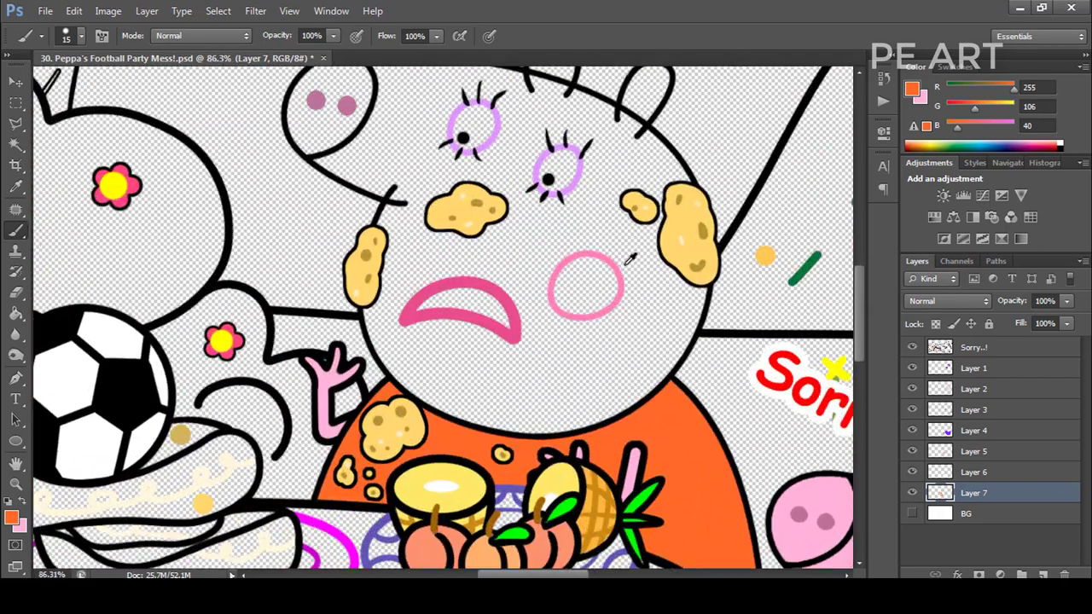
Step: Fill the orange-dressed pig's cheek with the pink sampled from its outline and the mouth opening with black
left_click(584, 255, "alt")
mouse_move(585, 262)
left_mouse_down()
mouse_move(577, 294)
mouse_move(563, 299)
mouse_move(610, 288)
left_mouse_up()
key("d")
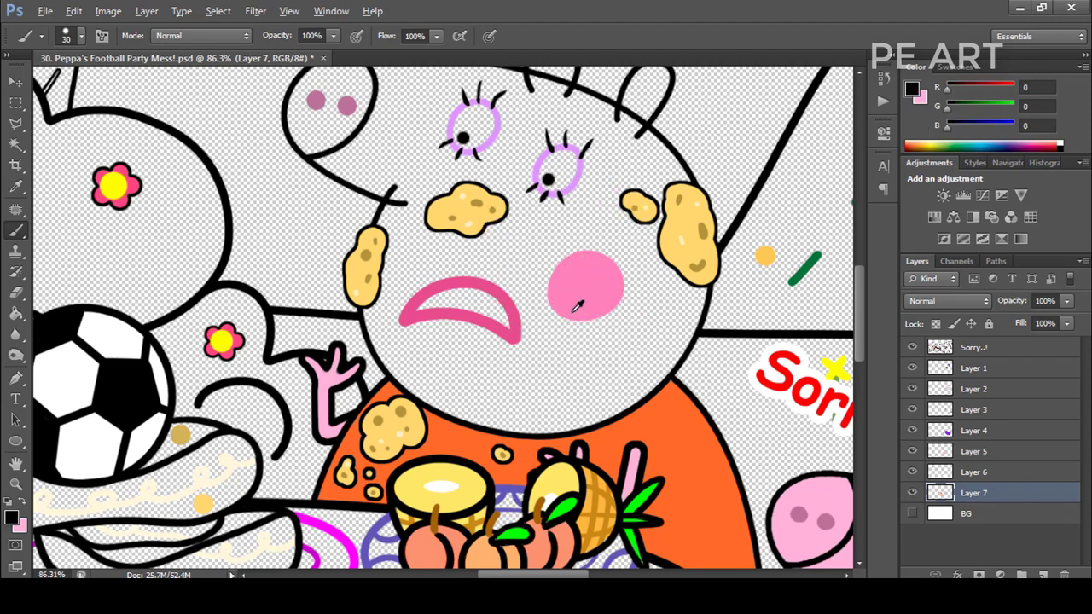
scroll(480, 327, "up", 3)
key("bracketleft")
key("bracketleft")
key("bracketleft")
mouse_move(484, 281)
left_mouse_down()
mouse_move(398, 297)
mouse_move(513, 321)
mouse_move(499, 287)
mouse_move(510, 310)
mouse_move(419, 284)
left_mouse_up()
scroll(541, 377, "down", 3)
Step: Fill the whites of both of the same pig's eyes with sampled white, using a 25 px brush
left_click(539, 375, "alt")
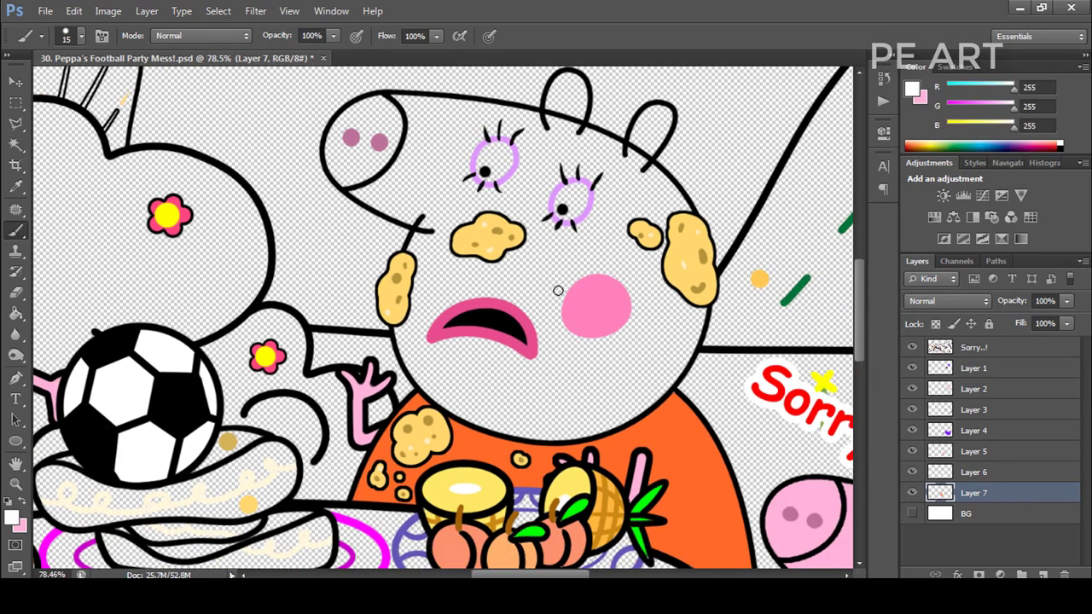
scroll(581, 250, "up", 2)
mouse_move(567, 205)
left_mouse_down()
mouse_move(543, 247)
mouse_move(570, 238)
left_mouse_up()
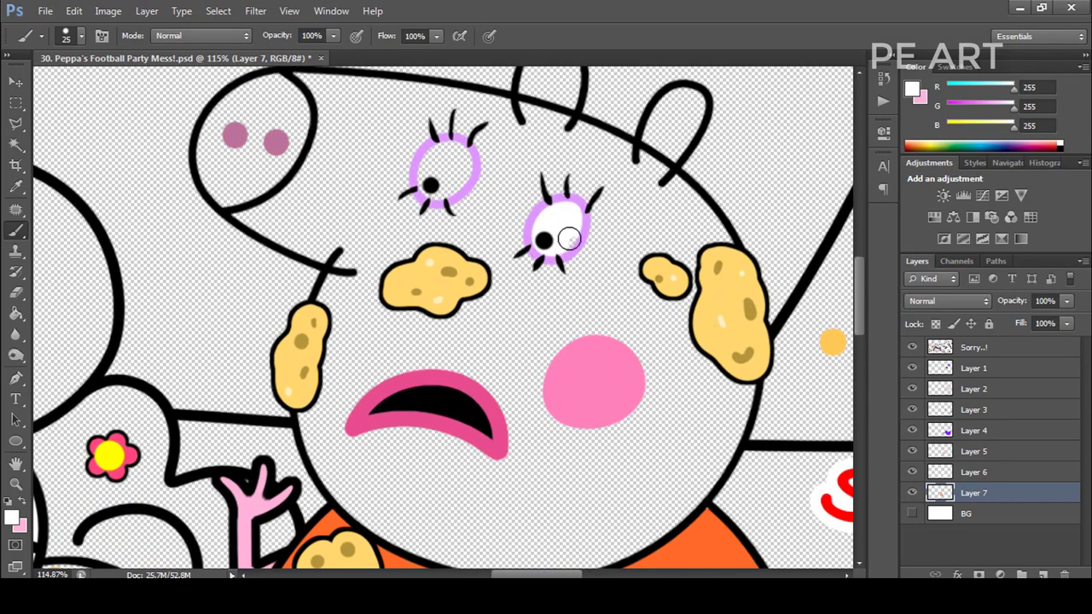
mouse_move(449, 191)
left_mouse_down()
mouse_move(445, 179)
mouse_move(444, 150)
mouse_move(428, 180)
mouse_move(460, 191)
left_mouse_up()
scroll(507, 150, "down", 2)
scroll(512, 147, "down", 2)
Step: Add a new layer above BG and paint the orange-dressed pig's face in sampled pink (255, 179, 215) with a 50 px brush
left_click(1044, 574)
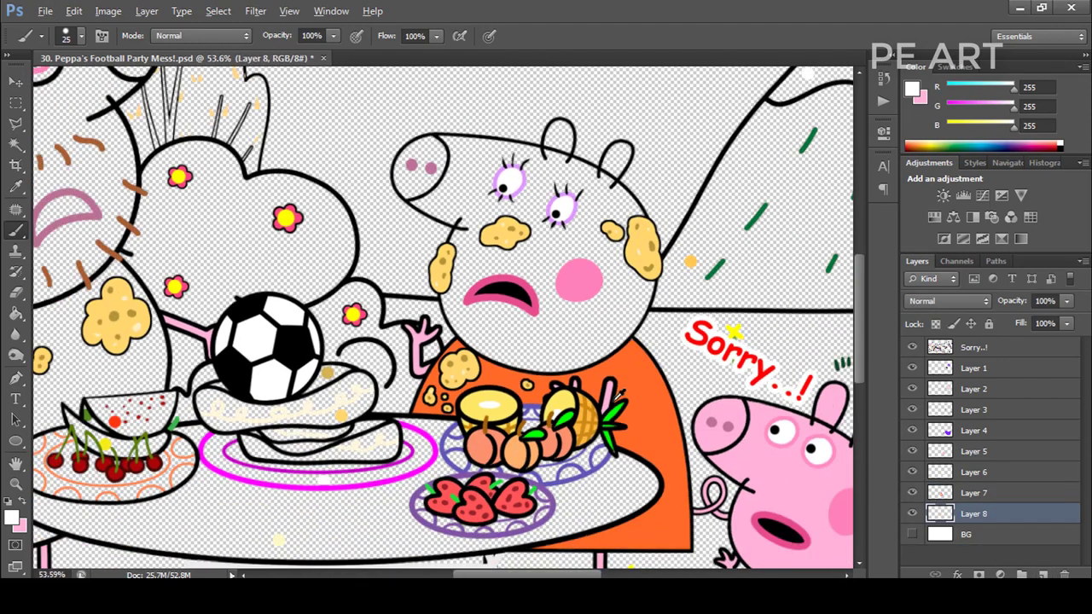
left_click(600, 385, "alt")
key("bracketright")
key("bracketright")
key("bracketright")
mouse_move(522, 314)
left_mouse_down()
mouse_move(577, 303)
mouse_move(537, 342)
mouse_move(565, 359)
mouse_move(627, 313)
mouse_move(630, 263)
mouse_move(555, 255)
mouse_move(493, 307)
mouse_move(471, 265)
mouse_move(462, 290)
mouse_move(491, 349)
left_mouse_up()
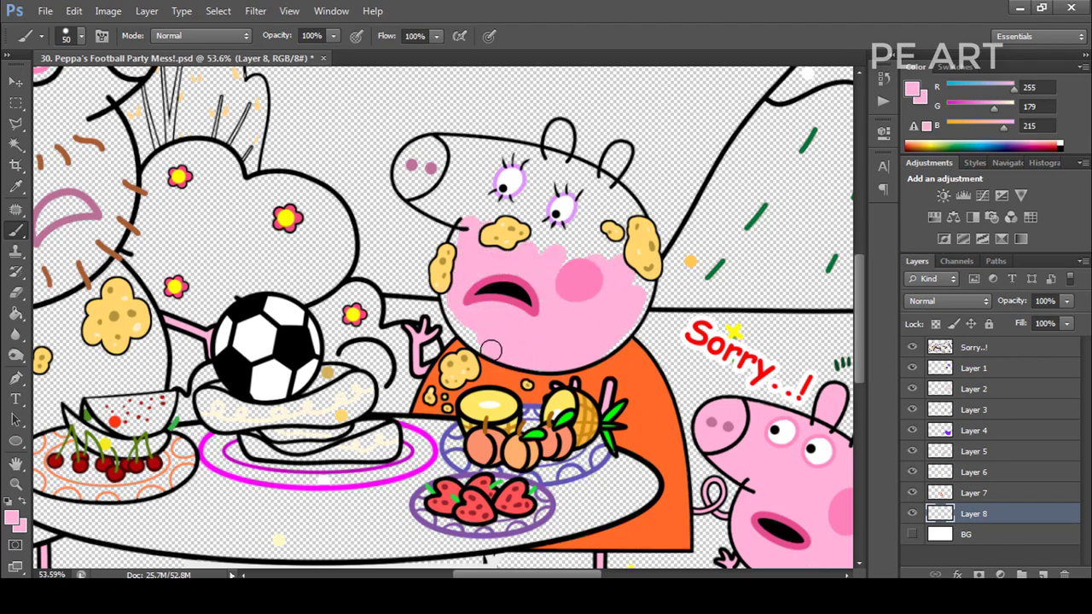
mouse_move(452, 305)
left_mouse_down()
mouse_move(493, 224)
mouse_move(494, 262)
mouse_move(610, 240)
mouse_move(613, 345)
left_mouse_up()
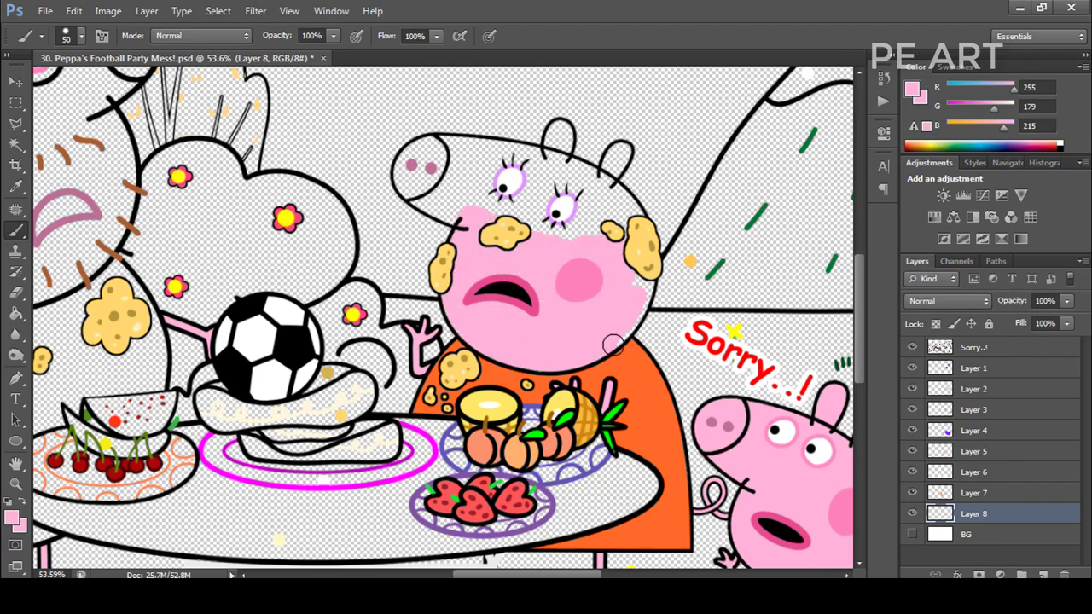
mouse_move(642, 289)
left_mouse_down()
mouse_move(632, 257)
mouse_move(584, 231)
mouse_move(632, 224)
mouse_move(530, 197)
mouse_move(460, 201)
left_mouse_up()
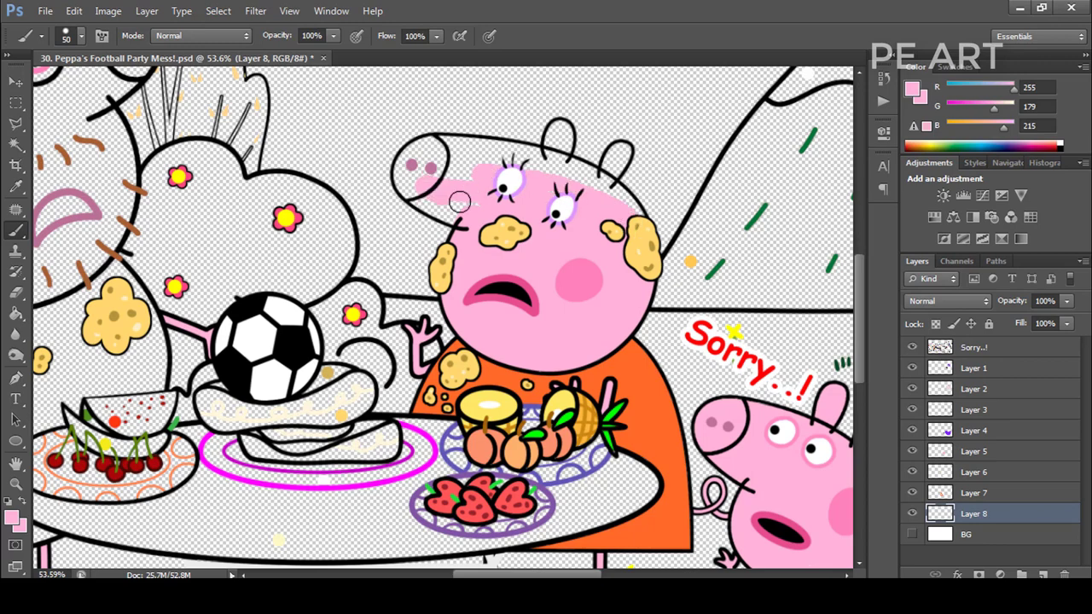
Step: Fill the same pig's snout, forehead and ears with the light pink, using a 30 px brush
scroll(466, 218, "up", 3)
key("e")
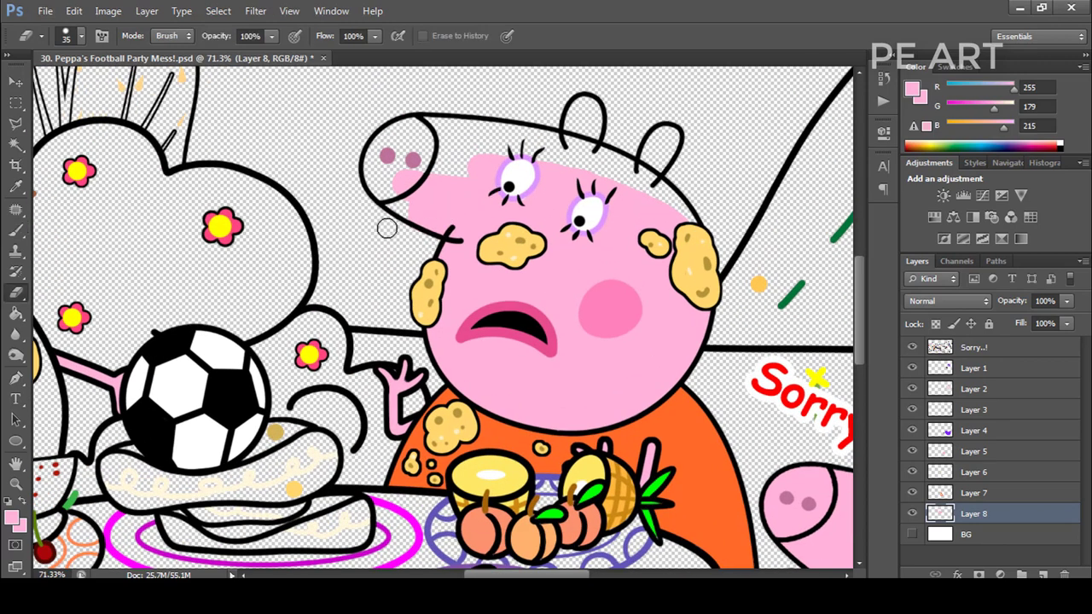
key("b")
mouse_move(386, 228)
left_mouse_down()
mouse_move(426, 212)
mouse_move(396, 196)
mouse_move(377, 159)
mouse_move(399, 135)
mouse_move(422, 152)
mouse_move(412, 180)
mouse_move(410, 130)
mouse_move(561, 155)
mouse_move(489, 151)
mouse_move(514, 135)
mouse_move(627, 173)
mouse_move(627, 197)
mouse_move(658, 199)
left_mouse_up()
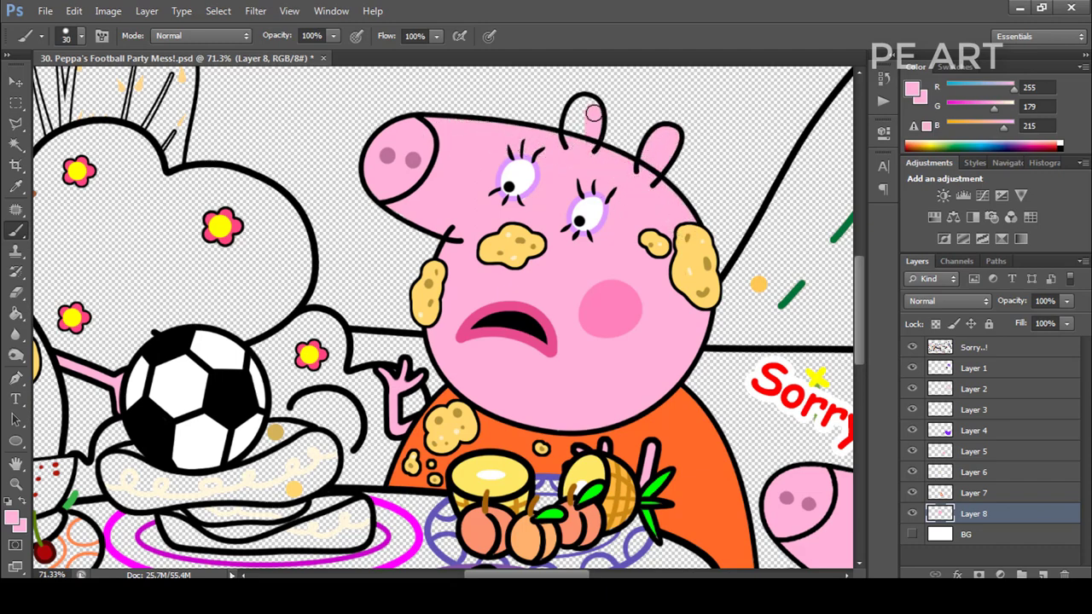
left_click_drag(594, 114, 577, 129)
scroll(627, 180, "down", 5)
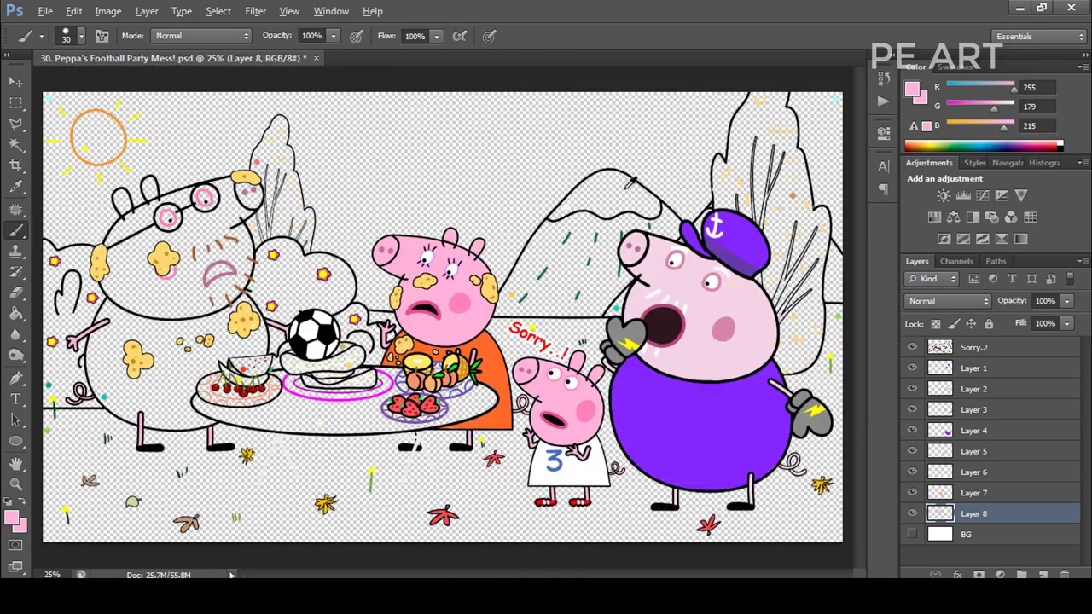
Step: Merge Layer 1 through Layer 8 into one layer and add a new layer directly beneath it
left_click(973, 368, "shift")
key("ctrl+e")
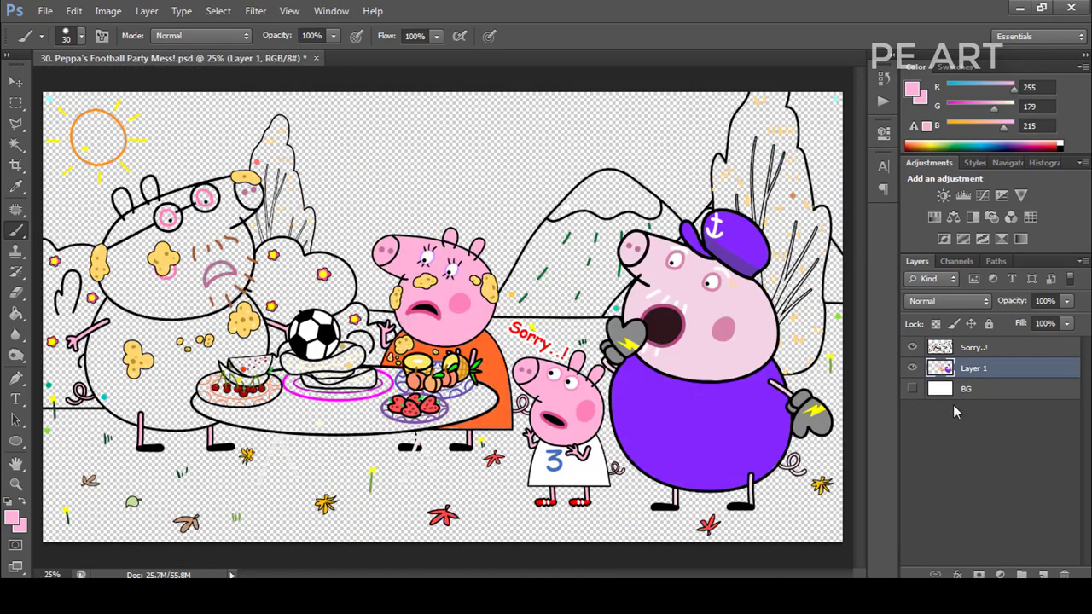
left_click(1044, 573, "ctrl")
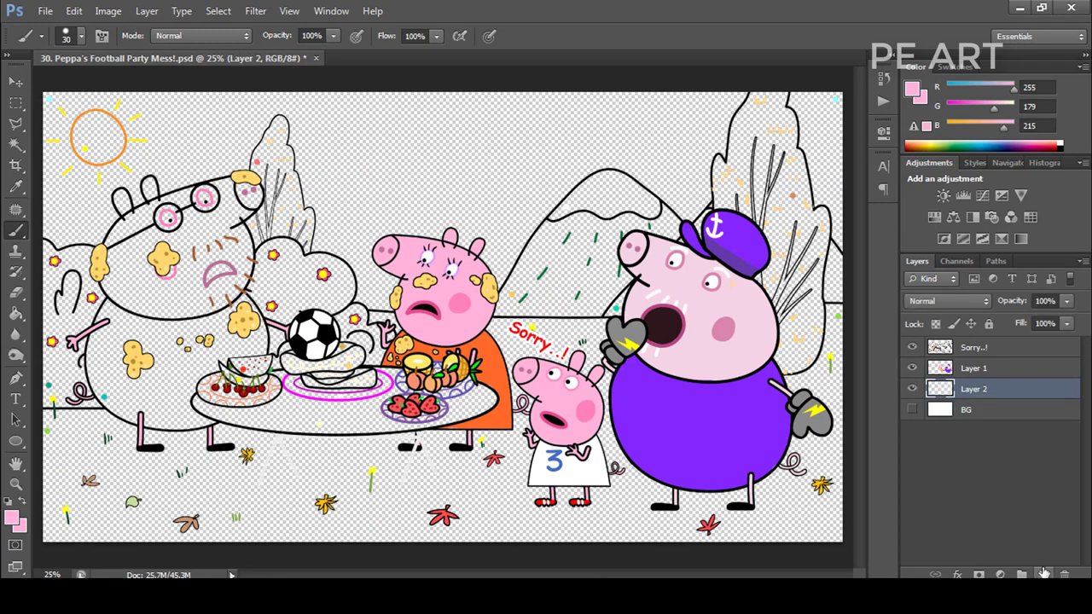
Step: Color the bespectacled pig's cheek pink (255, 130, 188) and its mouth opening black, sampling both colors from the drawing
scroll(291, 286, "up", 4)
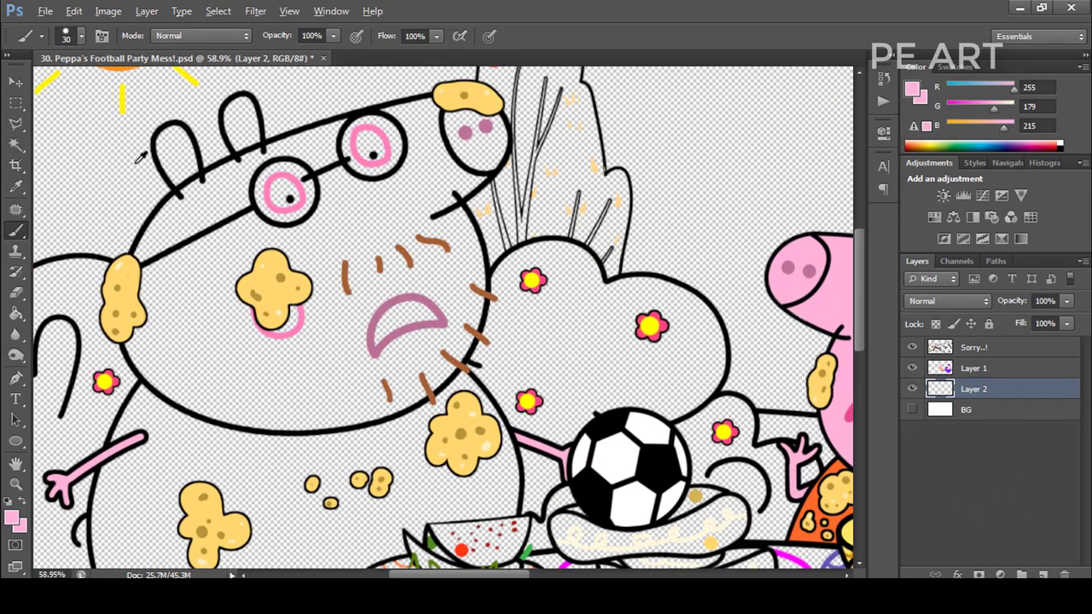
left_click(286, 314, "alt")
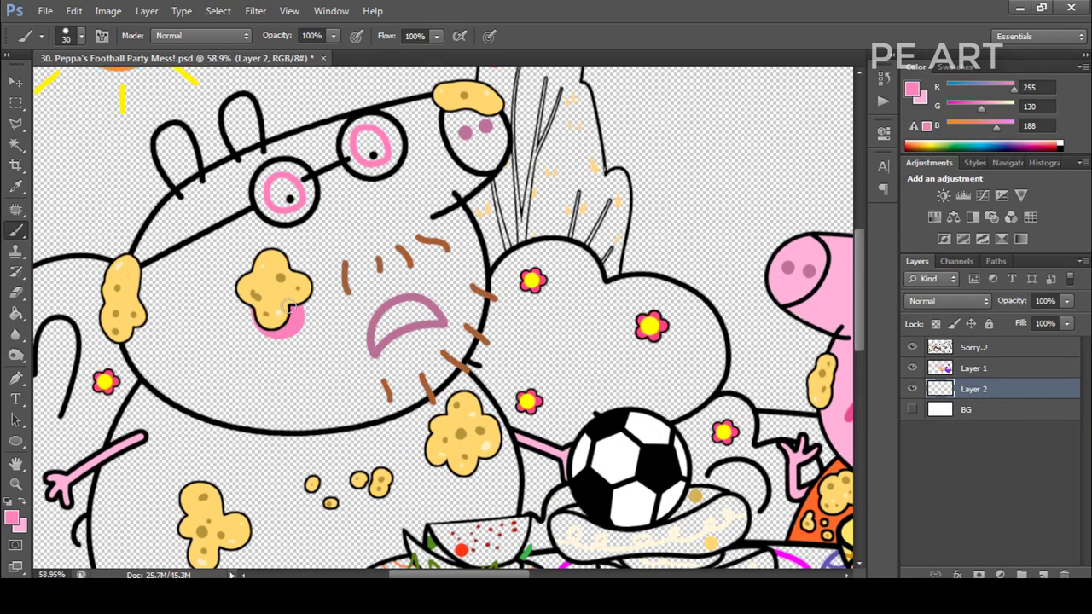
left_click(454, 370, "alt")
left_click_drag(415, 307, 380, 331)
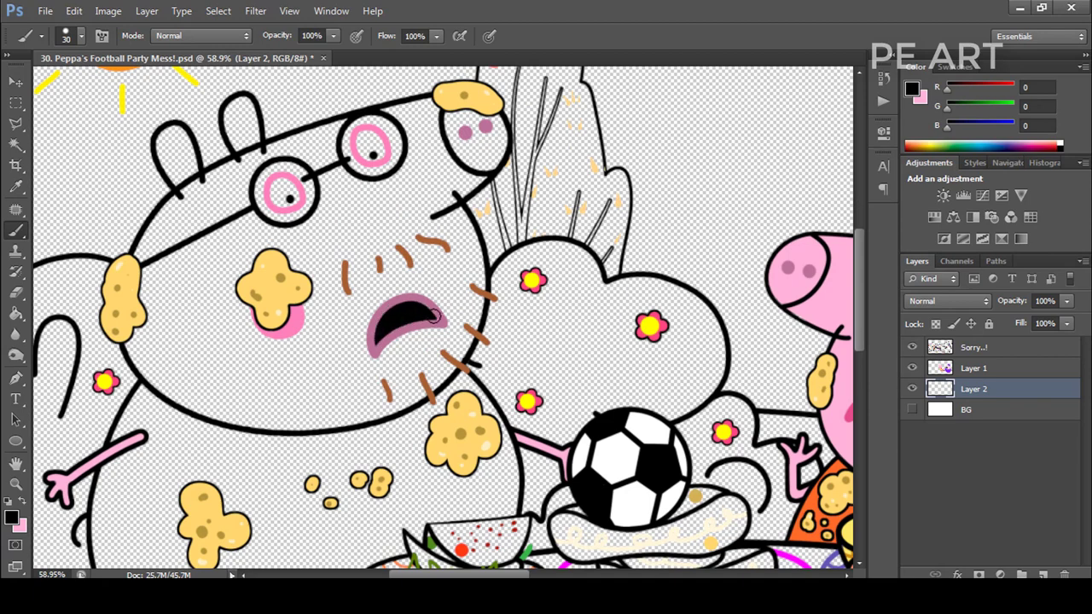
Step: Fill the whites of both of the bespectacled pig's eyes with white, using a 30 px brush
scroll(269, 163, "up", 2)
mouse_move(291, 195)
left_mouse_down()
mouse_move(285, 207)
mouse_move(314, 216)
left_mouse_up()
mouse_move(428, 151)
left_mouse_down()
mouse_move(438, 115)
mouse_move(429, 129)
left_mouse_up()
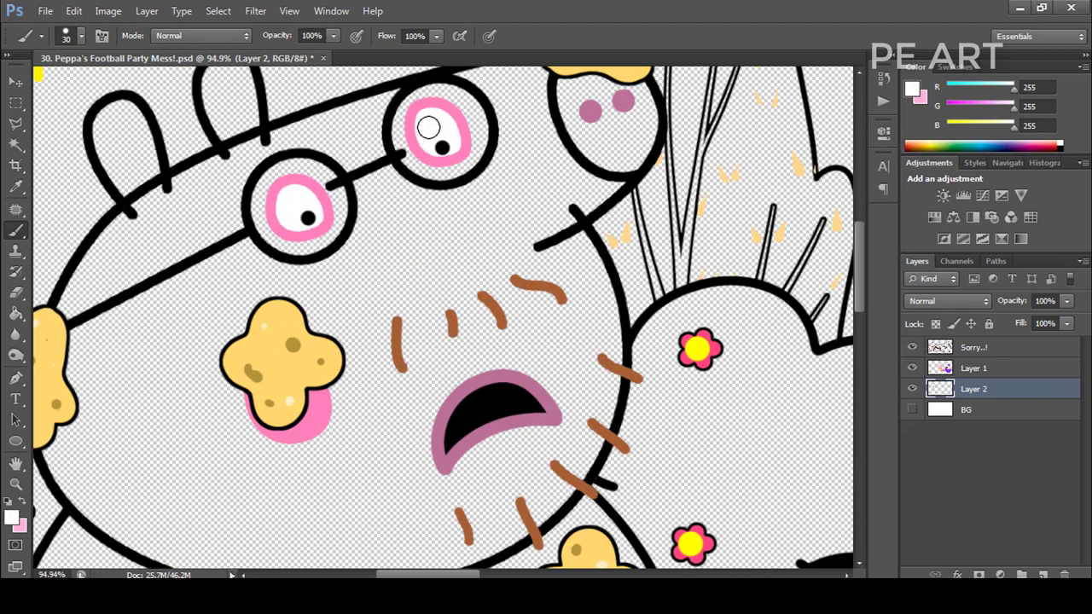
Step: Add a new layer above BG and fill the bespectacled pig's head with the pink (255, 179, 215) sampled from its arm
scroll(503, 190, "down", 2)
left_click(994, 410)
left_click(1044, 573)
left_click(617, 401, "alt")
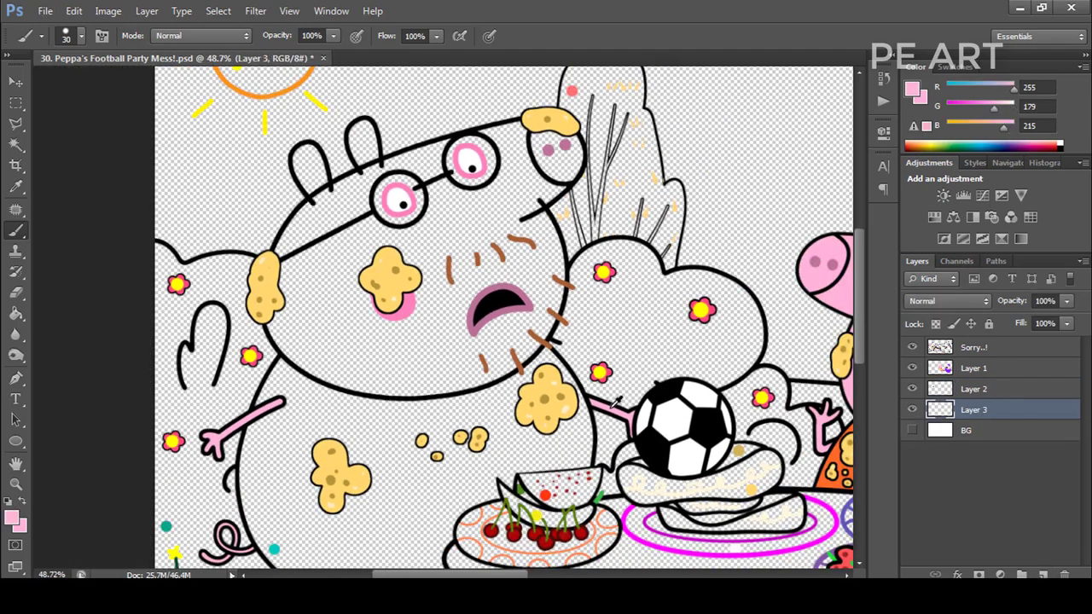
mouse_move(409, 311)
left_mouse_down()
mouse_move(444, 314)
mouse_move(520, 291)
mouse_move(514, 257)
mouse_move(398, 249)
mouse_move(412, 222)
mouse_move(526, 165)
mouse_move(517, 191)
mouse_move(528, 202)
mouse_move(563, 168)
mouse_move(564, 141)
mouse_move(568, 164)
mouse_move(561, 135)
mouse_move(476, 159)
mouse_move(521, 134)
mouse_move(484, 143)
mouse_move(371, 198)
mouse_move(348, 225)
mouse_move(379, 182)
mouse_move(430, 156)
mouse_move(331, 195)
mouse_move(283, 267)
mouse_move(323, 252)
mouse_move(296, 277)
mouse_move(378, 325)
mouse_move(277, 323)
mouse_move(333, 369)
mouse_move(418, 378)
mouse_move(311, 342)
mouse_move(487, 336)
mouse_move(418, 383)
mouse_move(486, 371)
mouse_move(446, 366)
mouse_move(515, 328)
mouse_move(515, 352)
mouse_move(538, 325)
mouse_move(552, 259)
mouse_move(541, 230)
mouse_move(485, 246)
left_mouse_up()
Step: Fill both of the bespectacled pig's ears with the same light pink, using a 35 px brush
scroll(325, 132, "up", 4)
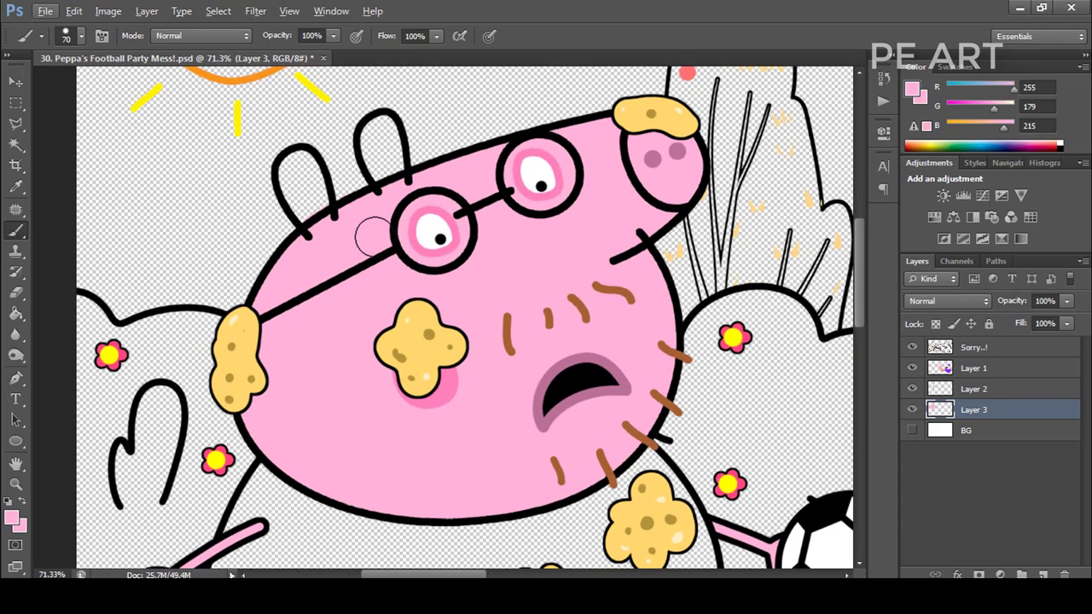
key("bracketleft")
key("bracketleft")
key("bracketleft")
key("bracketleft")
key("bracketleft")
left_click_drag(395, 166, 371, 131)
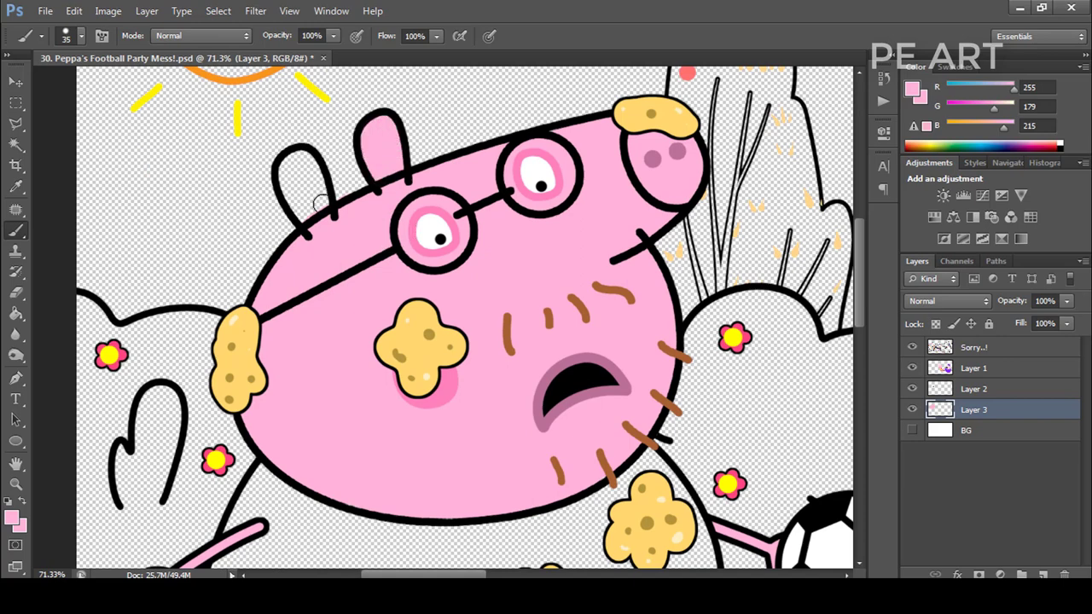
mouse_move(320, 203)
left_mouse_down()
mouse_move(296, 160)
mouse_move(289, 182)
mouse_move(308, 205)
left_mouse_up()
Step: Add a new layer above BG and paint most of the bespectacled pig's body in sampled teal (0, 199, 192) with an 80 px brush
scroll(393, 175, "down", 7)
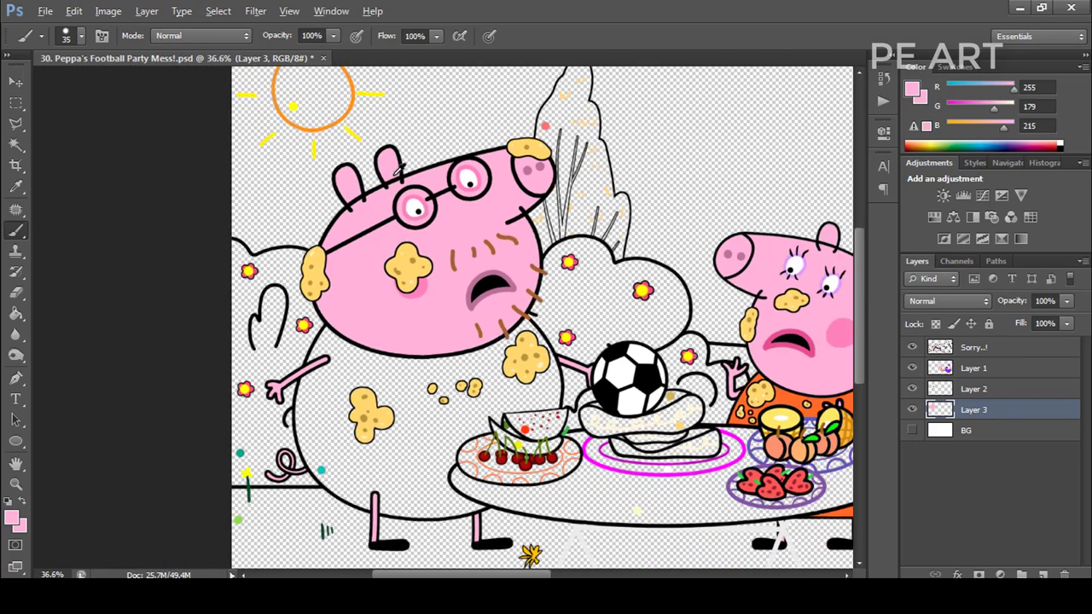
left_click(1001, 432)
left_click(1043, 575)
left_click(329, 442, "alt")
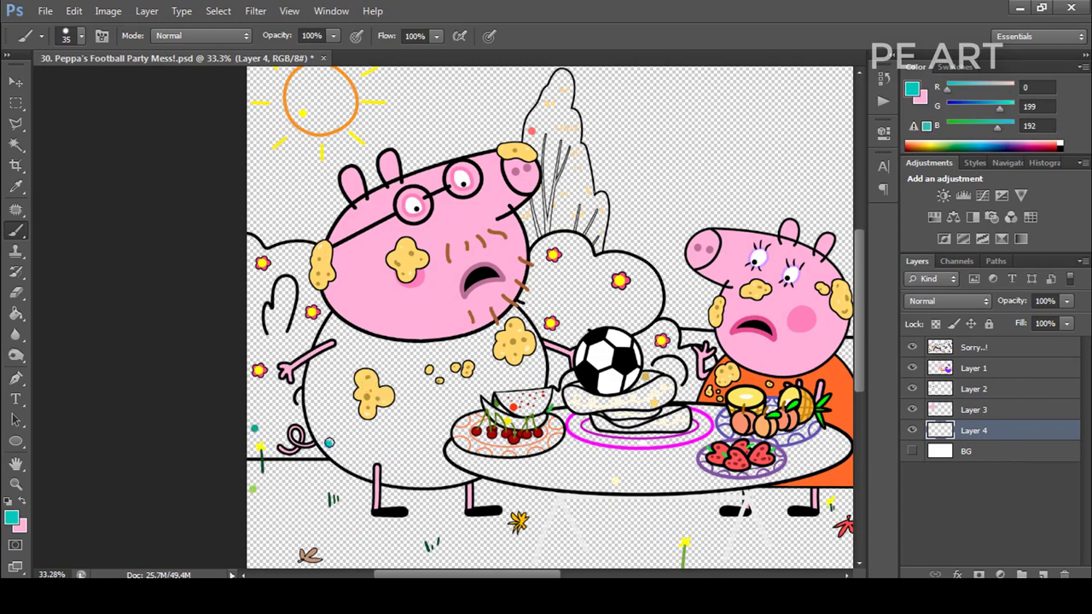
mouse_move(329, 442)
left_mouse_down()
mouse_move(357, 392)
mouse_move(342, 405)
mouse_move(362, 301)
mouse_move(330, 337)
mouse_move(322, 426)
left_mouse_up()
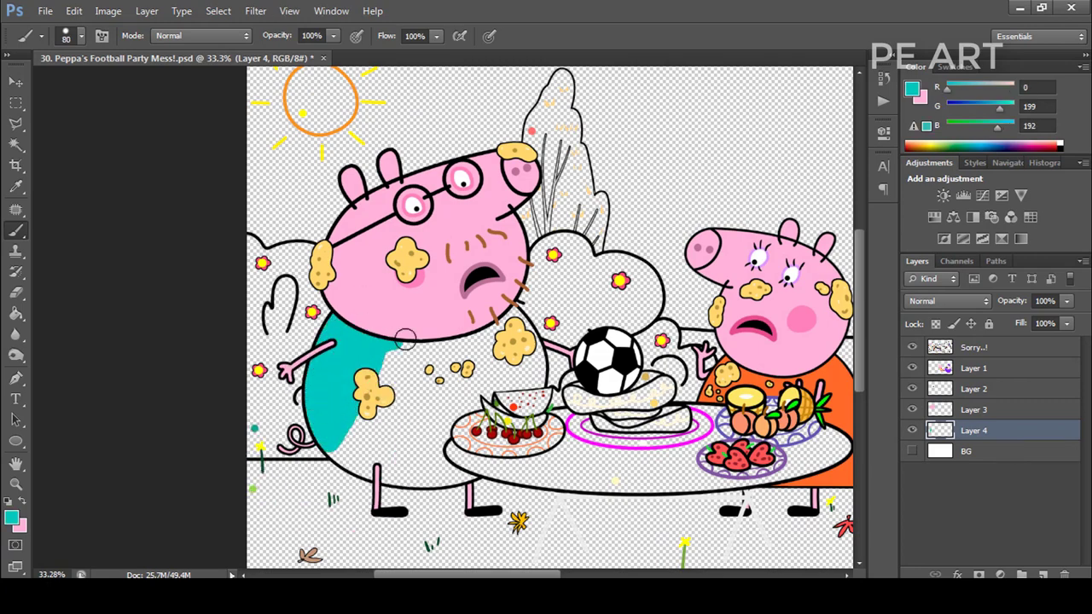
mouse_move(406, 339)
left_mouse_down()
mouse_move(478, 335)
mouse_move(475, 365)
mouse_move(385, 440)
mouse_move(419, 425)
mouse_move(365, 455)
mouse_move(338, 450)
mouse_move(361, 466)
mouse_move(416, 477)
mouse_move(505, 316)
mouse_move(536, 369)
left_mouse_up()
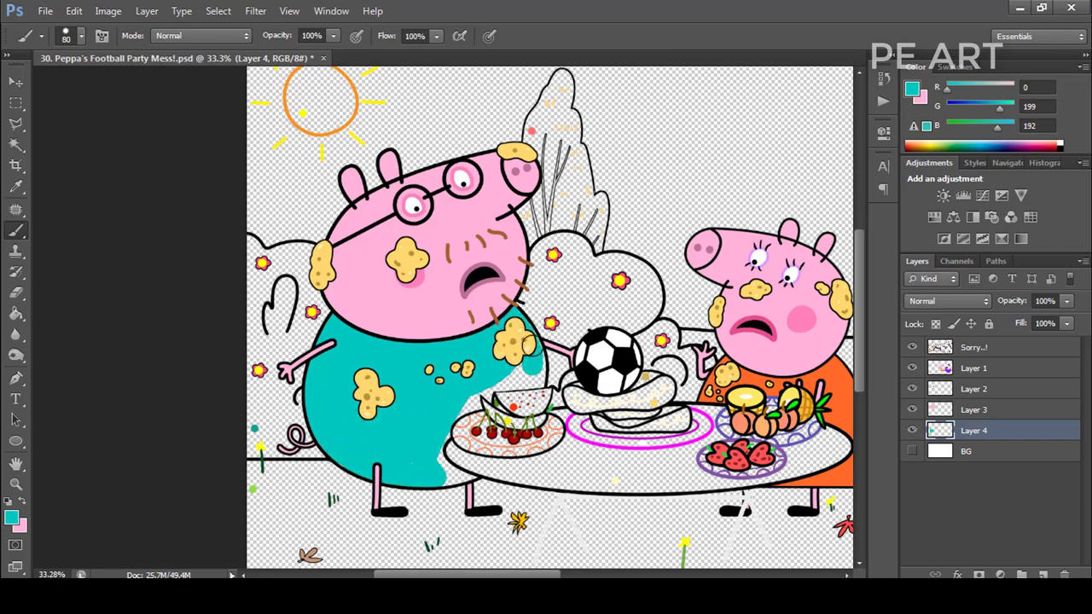
Step: Fill the rest of the teal body around the fruit and along the table edge, reducing the brush to 20 px
key("bracketleft")
key("bracketleft")
scroll(533, 368, "up", 3)
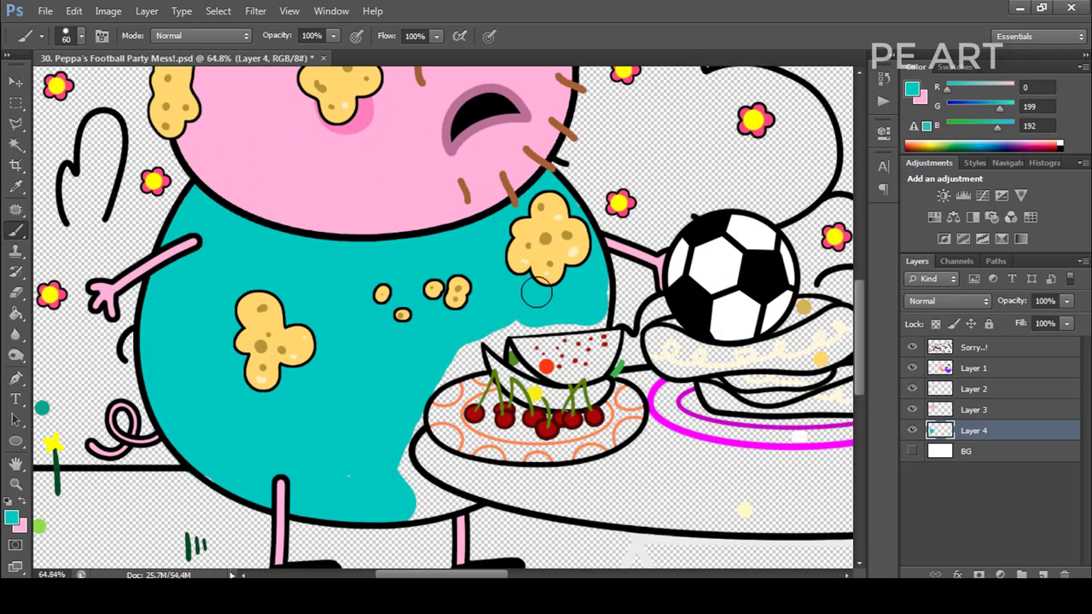
mouse_move(575, 320)
left_mouse_down()
mouse_move(458, 332)
mouse_move(439, 375)
mouse_move(472, 355)
left_mouse_up()
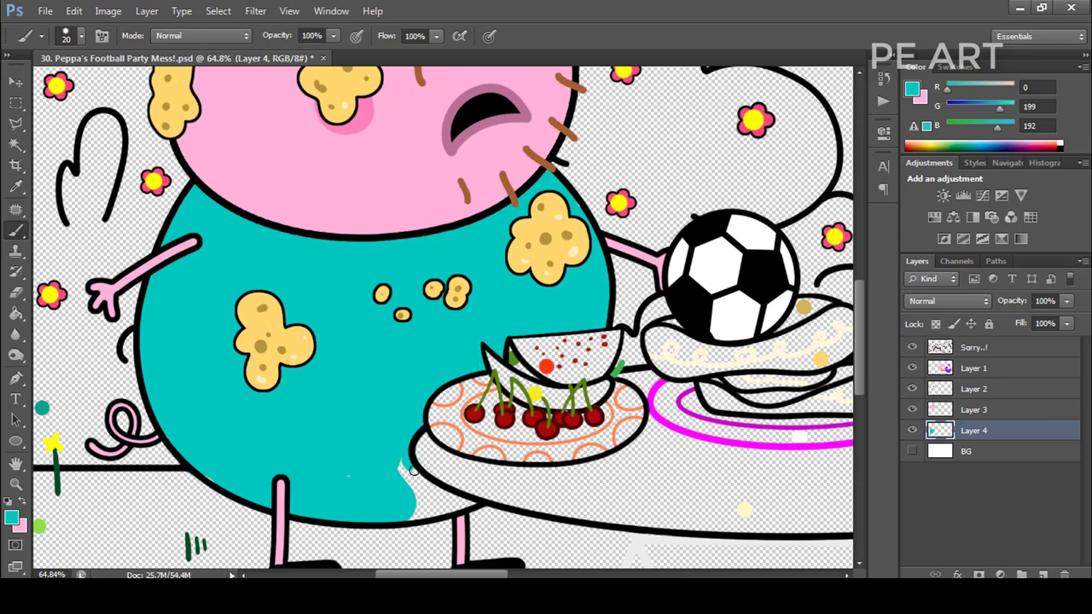
mouse_move(413, 471)
left_mouse_down()
mouse_move(465, 502)
mouse_move(398, 517)
mouse_move(458, 502)
mouse_move(364, 473)
left_mouse_up()
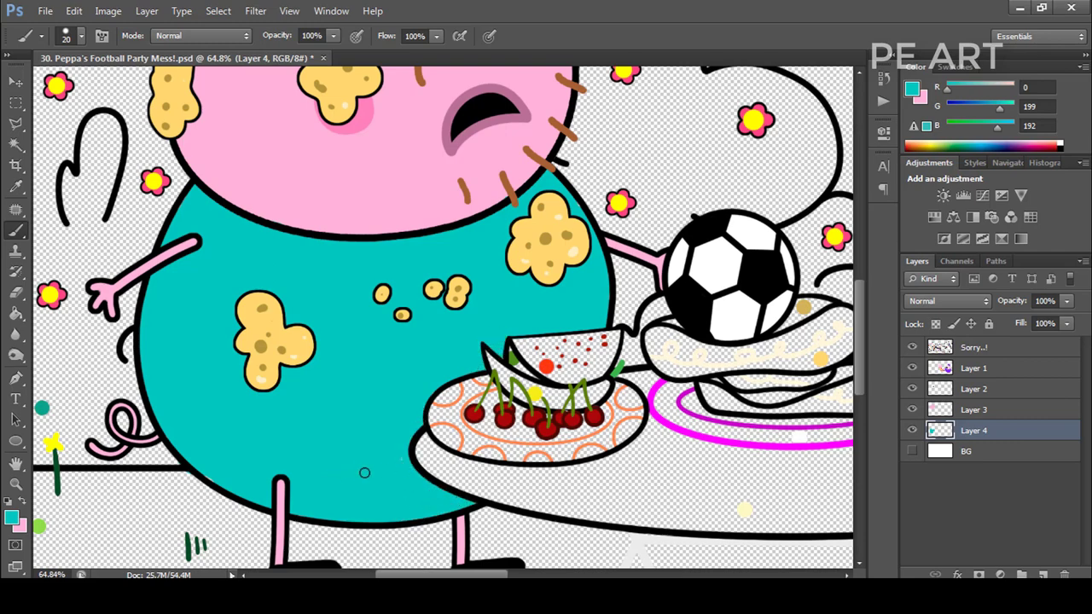
scroll(286, 369, "down", 5)
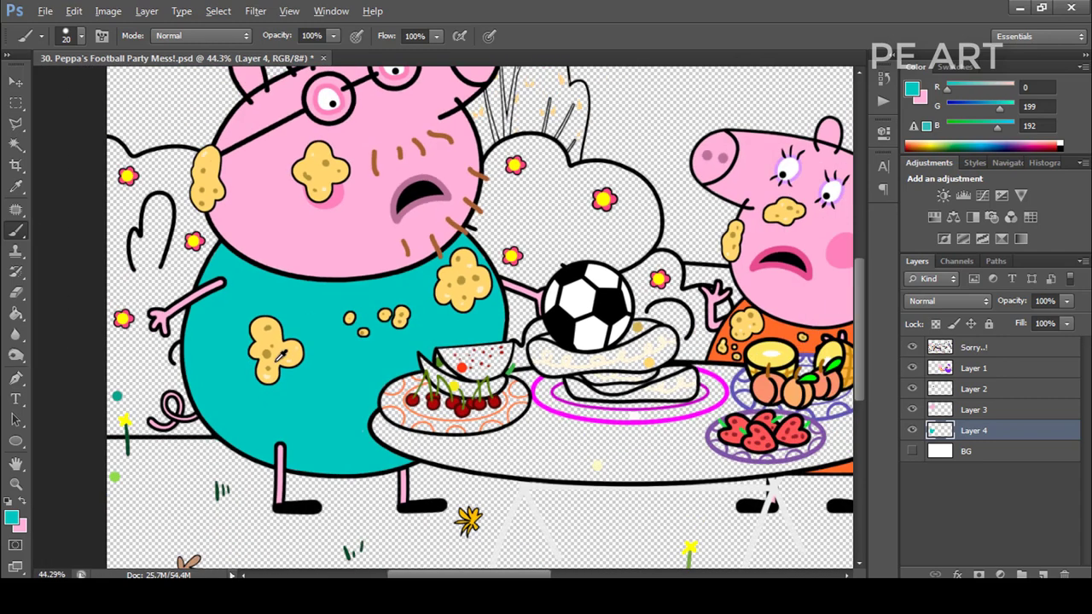
Step: Fill the watermelon slice's flesh with the sampled red (255, 57, 16), enlarging the brush to 30 px
scroll(273, 345, "up", 5)
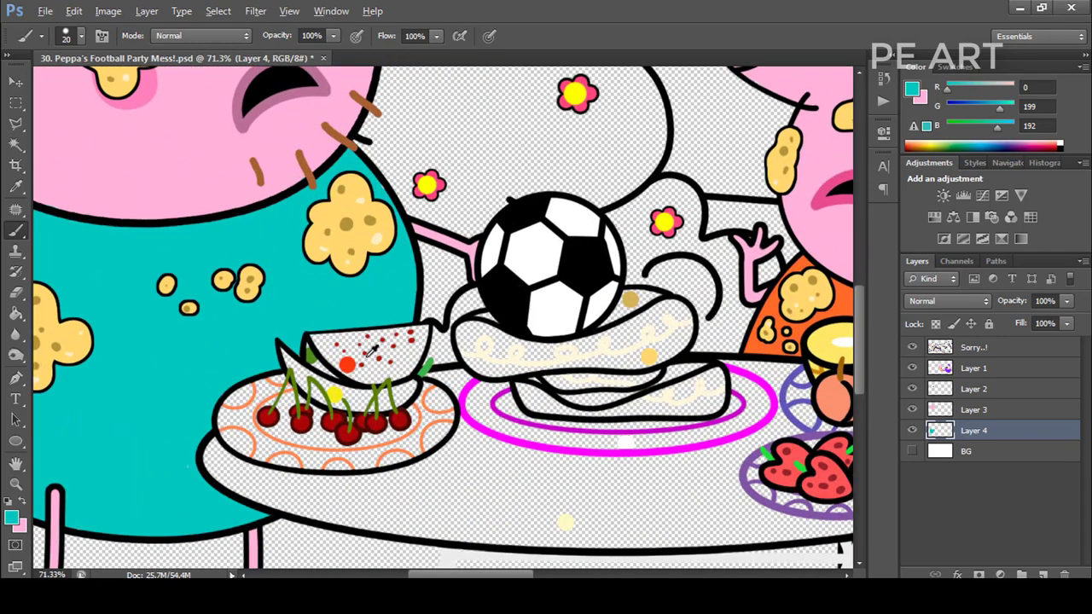
left_click(347, 364, "alt")
left_click_drag(360, 357, 319, 339)
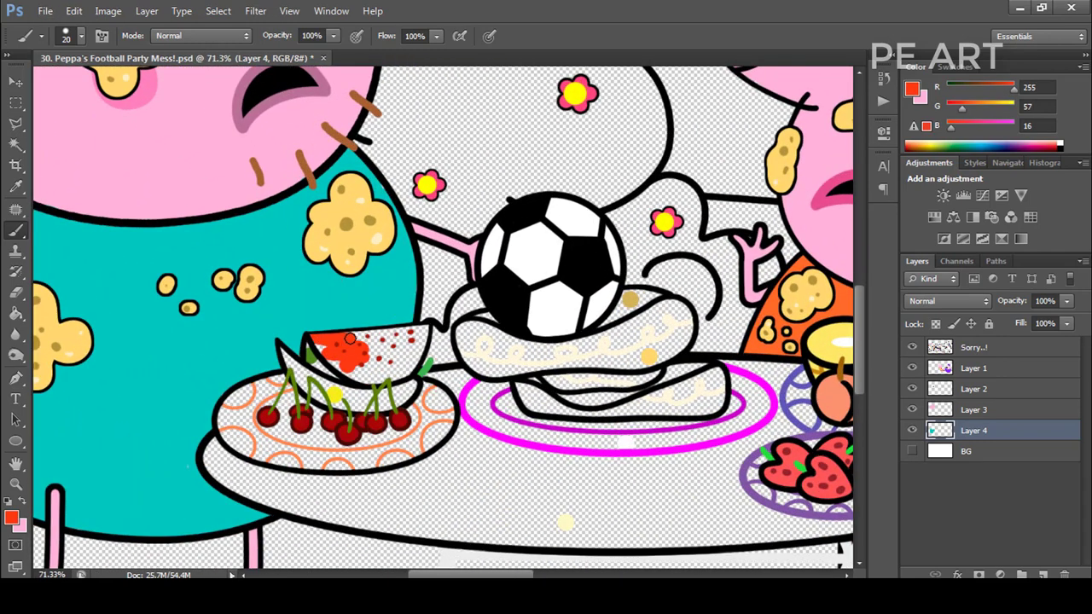
mouse_move(385, 339)
left_mouse_down()
mouse_move(422, 337)
mouse_move(409, 364)
mouse_move(437, 351)
mouse_move(442, 328)
mouse_move(449, 384)
mouse_move(404, 358)
mouse_move(357, 367)
left_mouse_up()
key("bracketright")
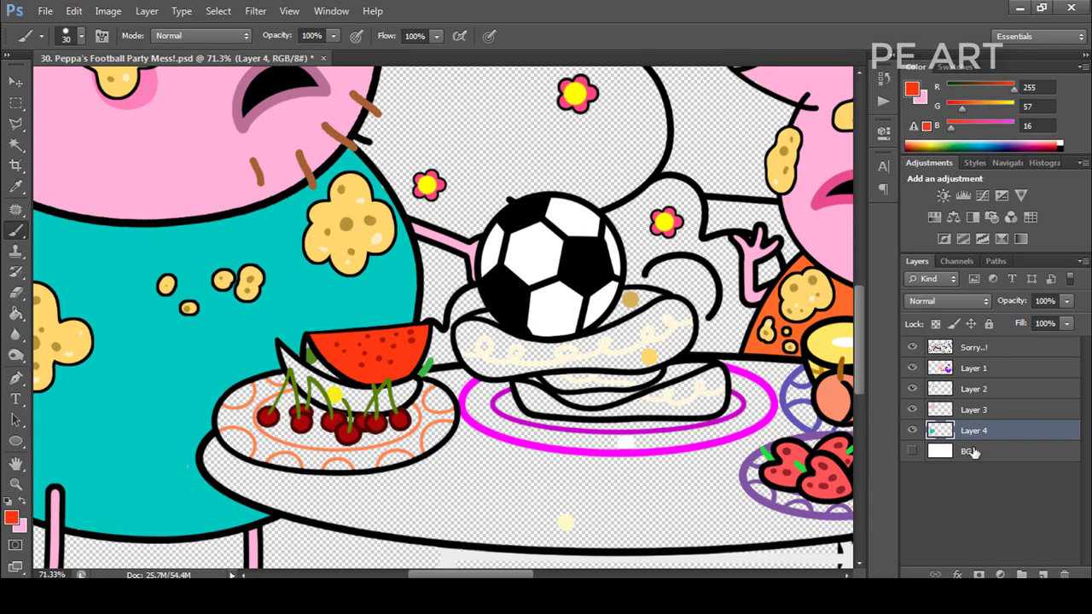
Step: Add a new layer above BG and color the watermelon rind green (80, 141, 28) and the banana yellow (244, 238, 25)
left_click(973, 452)
left_click(1043, 574)
left_click(314, 357, "alt")
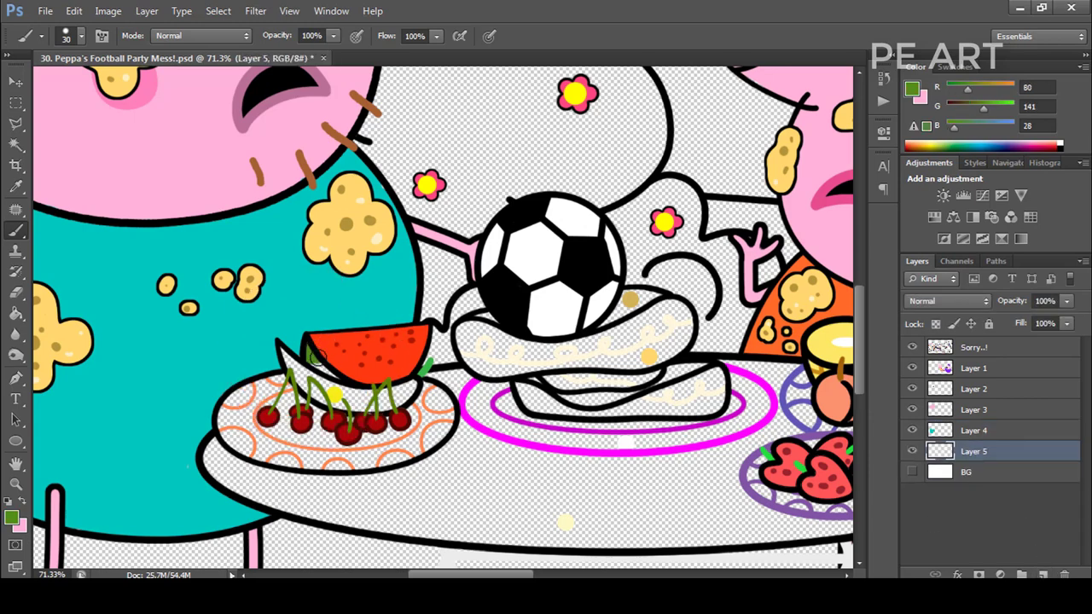
left_click(337, 395, "alt")
left_click_drag(337, 395, 373, 397)
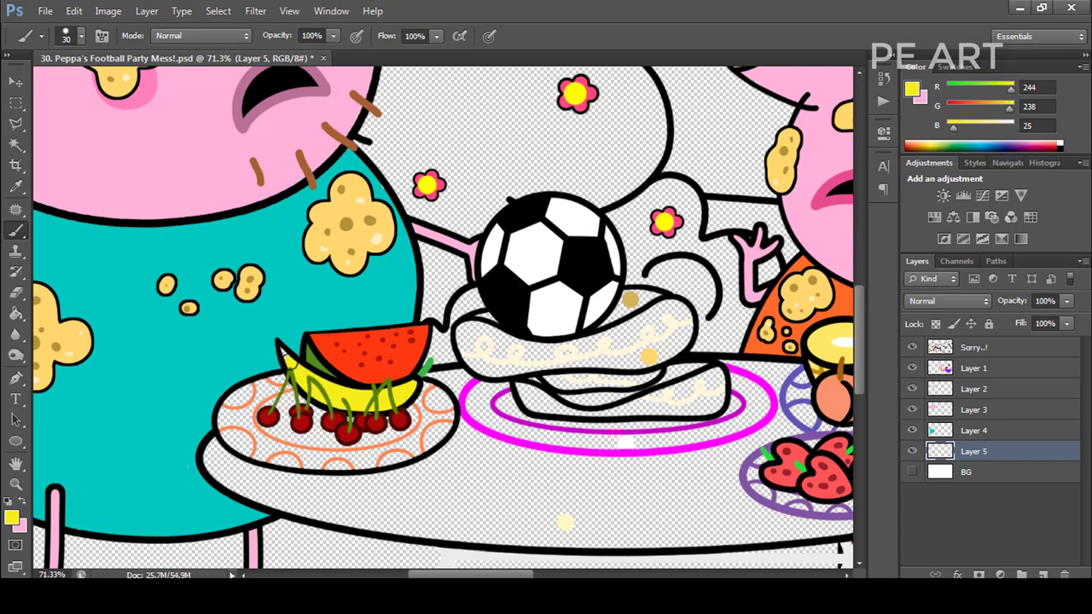
Step: Add a new layer above BG and fill the plate under the cherries with sampled white, using a 45 px brush
left_click(272, 341, "alt")
key("ctrl+shift+alt+n")
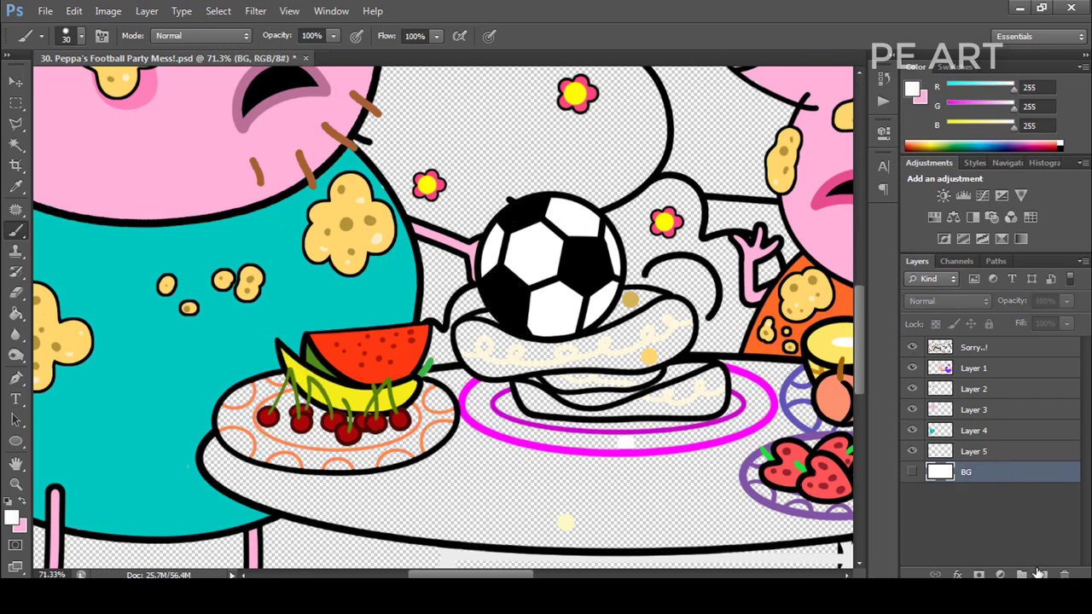
mouse_move(287, 383)
left_mouse_down()
mouse_move(229, 415)
mouse_move(278, 399)
mouse_move(328, 425)
mouse_move(236, 433)
mouse_move(254, 446)
mouse_move(337, 459)
mouse_move(394, 444)
mouse_move(354, 418)
left_mouse_up()
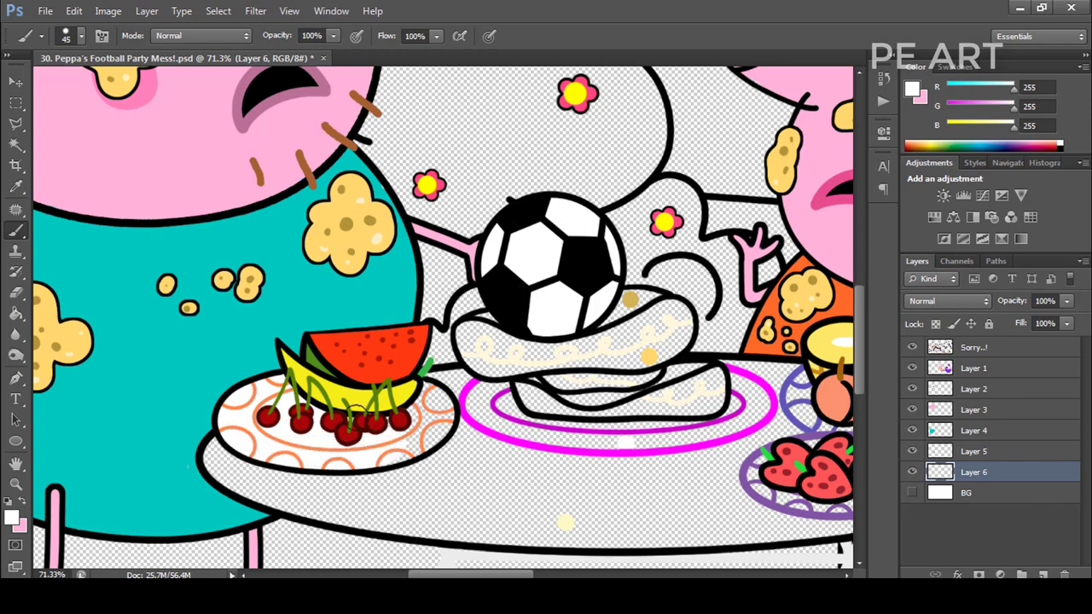
mouse_move(395, 454)
left_mouse_down()
mouse_move(444, 426)
mouse_move(427, 393)
left_mouse_up()
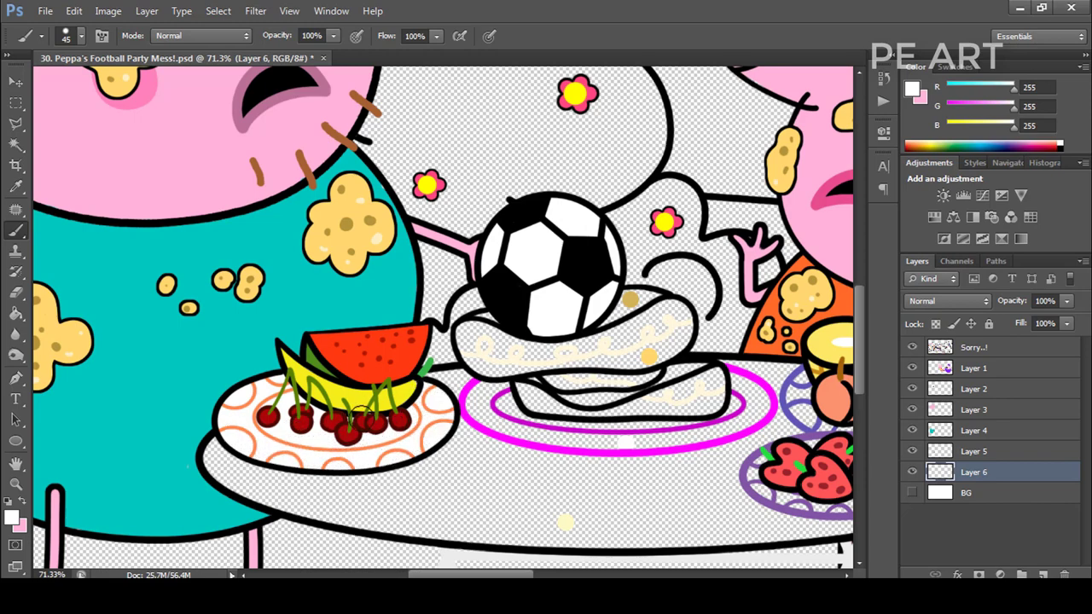
Step: Paint the far inner parts of the top roll beside the football with the sampled tan (212, 179, 88), using a 20 px brush
left_click(629, 298, "alt")
scroll(630, 299, "up", 2)
key("bracketleft")
key("bracketleft")
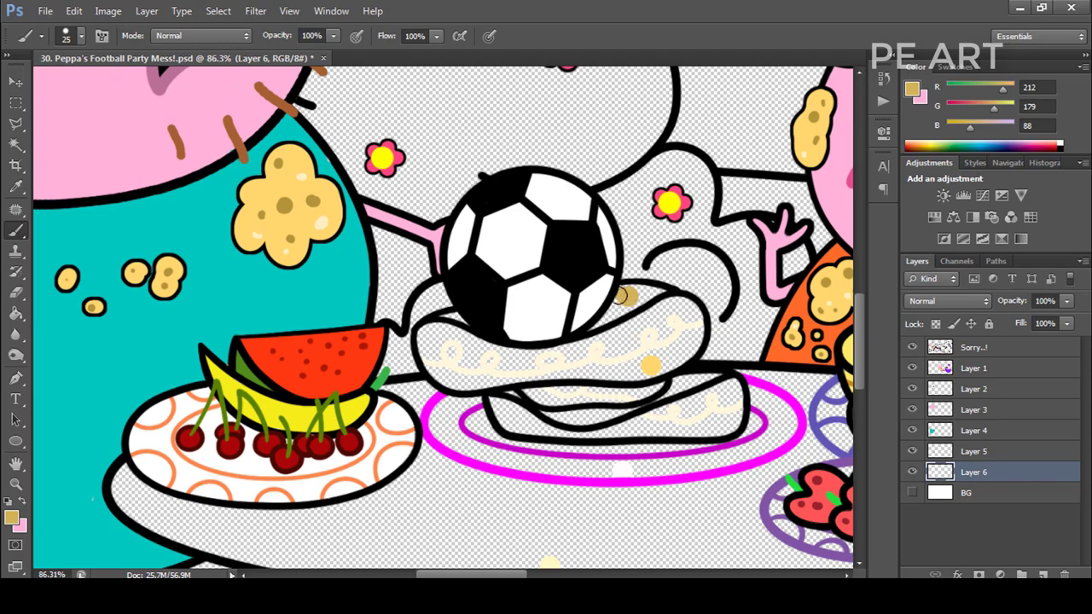
key("bracketleft")
left_click_drag(623, 305, 662, 291)
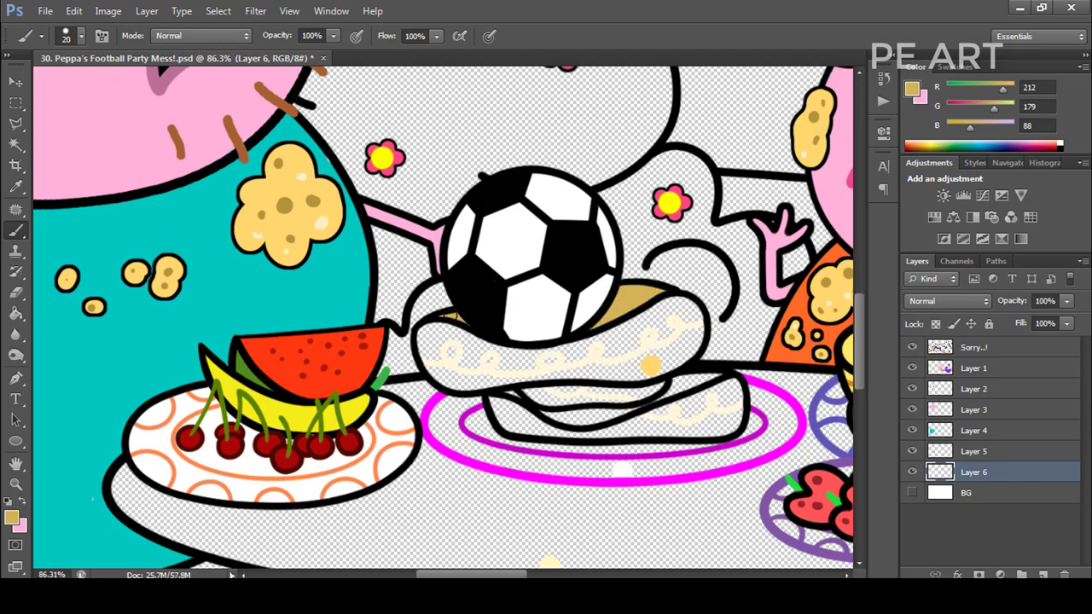
Step: Add a new layer above BG and fill the stacked rolls under the football with sampled yellow (255, 216, 109), using a 40 px brush
left_click(1019, 497)
left_click(1043, 573)
left_click(650, 368, "alt")
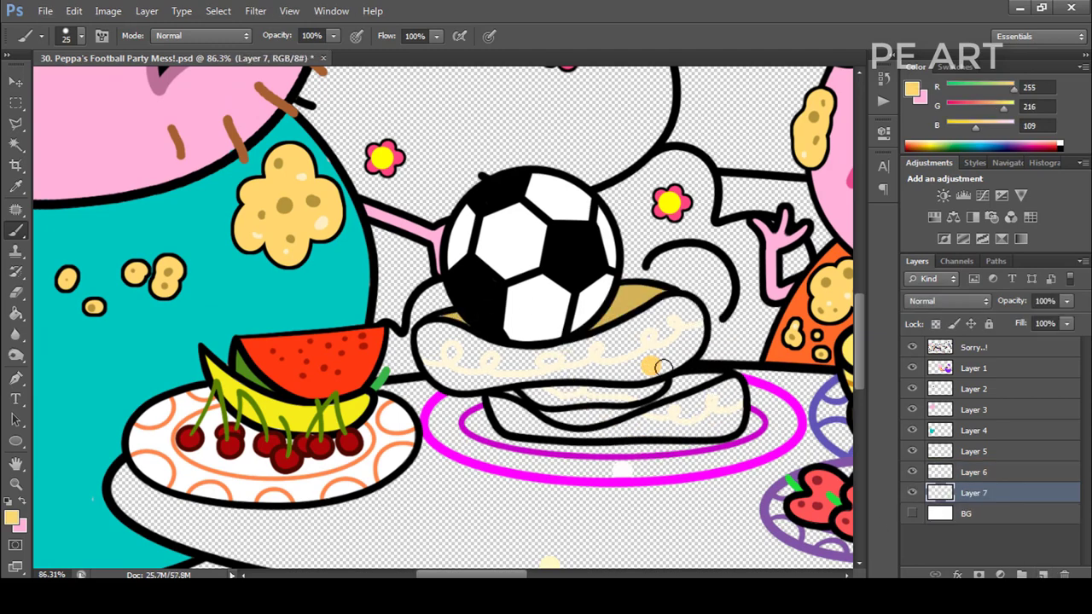
key("bracketright")
key("bracketright")
key("bracketright")
key("bracketright")
mouse_move(649, 366)
left_mouse_down()
mouse_move(691, 328)
mouse_move(676, 307)
mouse_move(567, 353)
mouse_move(642, 366)
mouse_move(503, 353)
mouse_move(431, 332)
mouse_move(444, 369)
mouse_move(563, 368)
mouse_move(453, 356)
left_mouse_up()
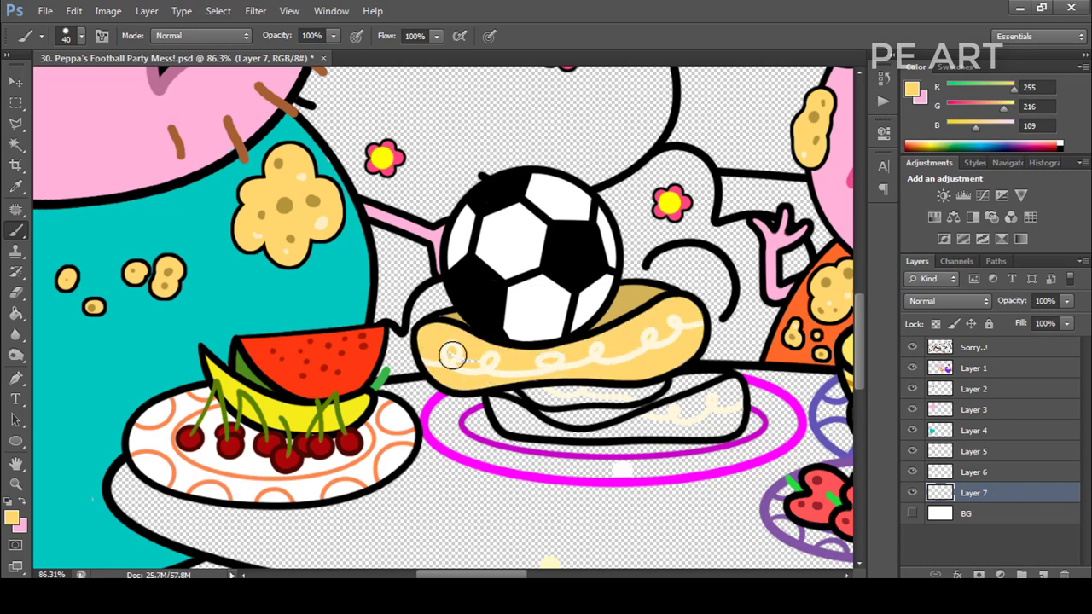
mouse_move(533, 391)
left_mouse_down()
mouse_move(555, 394)
mouse_move(508, 408)
mouse_move(563, 423)
mouse_move(659, 420)
mouse_move(712, 386)
mouse_move(725, 415)
mouse_move(712, 405)
left_mouse_up()
Step: Add a new layer above BG and fill the plates under the rolls, fruit and strawberries with sampled off-white (255, 253, 253)
scroll(515, 394, "down", 3, "alt")
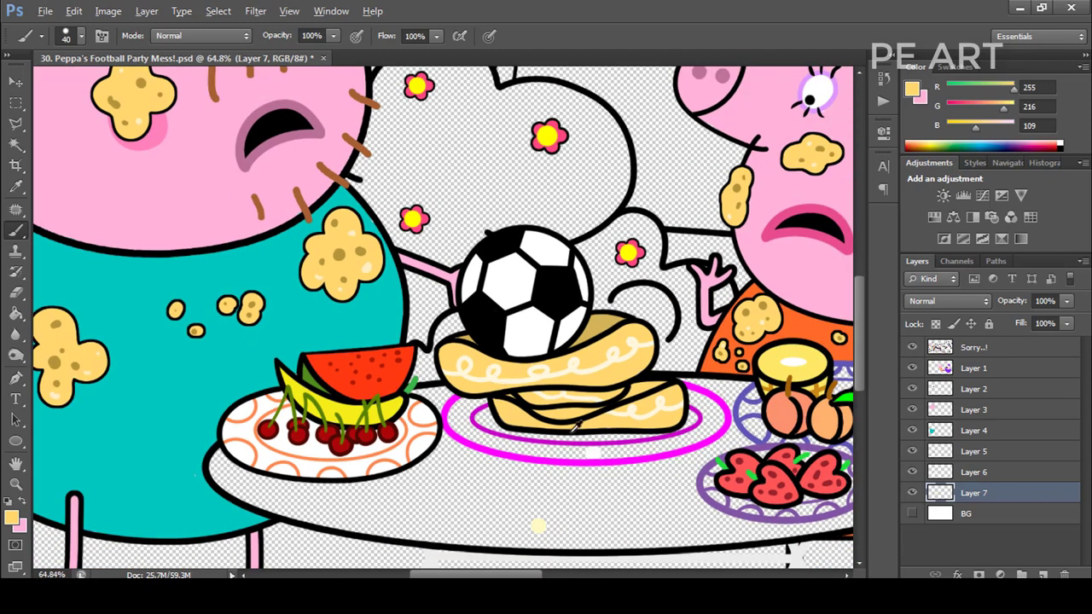
left_click(581, 427, "alt")
left_click(968, 514)
left_click(1037, 575)
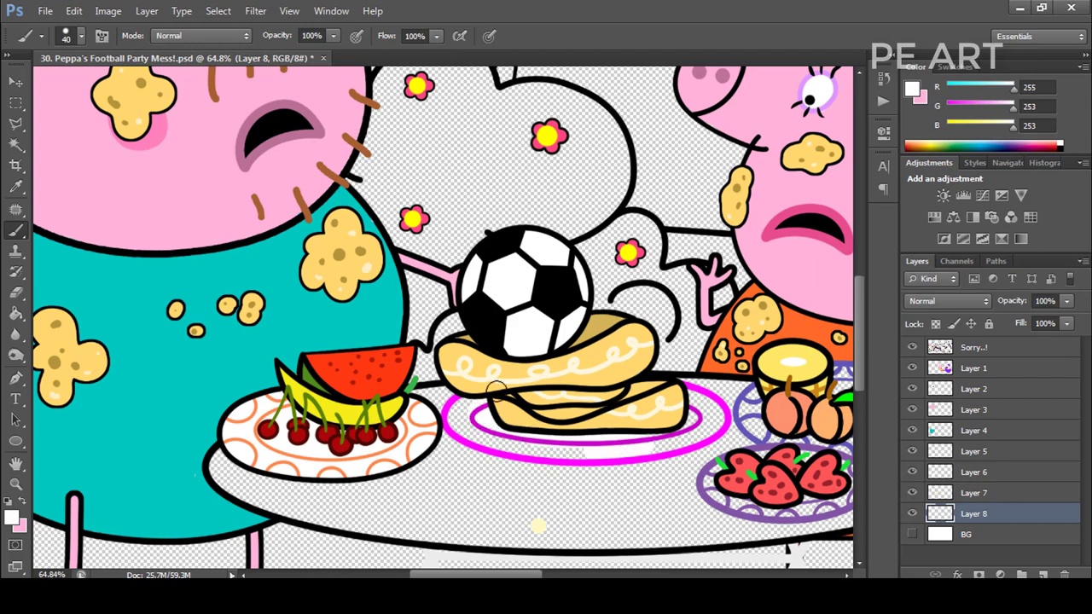
mouse_move(497, 389)
left_mouse_down()
mouse_move(465, 426)
mouse_move(555, 451)
mouse_move(649, 450)
mouse_move(705, 431)
mouse_move(683, 397)
mouse_move(716, 418)
mouse_move(519, 362)
left_mouse_up()
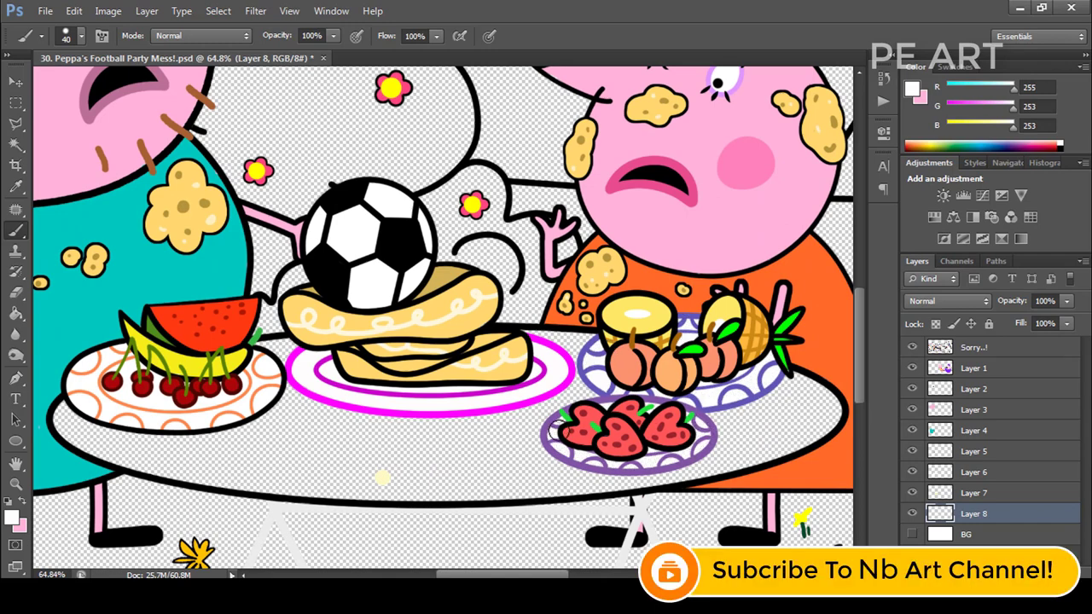
Step: Add a new layer above BG and fill the tabletop with the sampled cream (255, 251, 195), using a 90 px brush
scroll(655, 458, "down", 6)
left_click(992, 537)
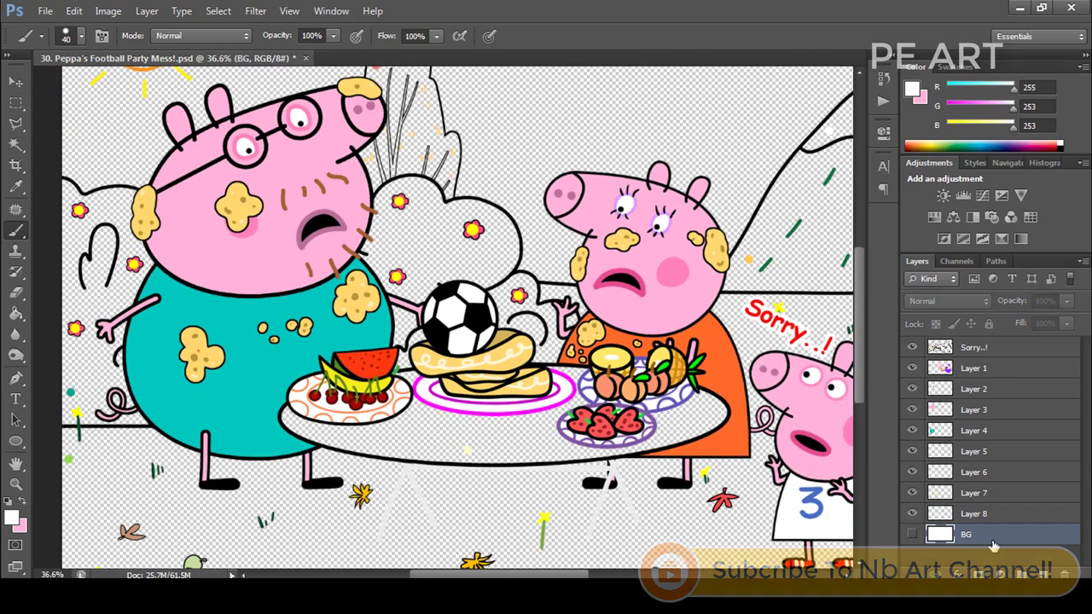
left_click(1042, 574)
left_click(468, 447, "alt")
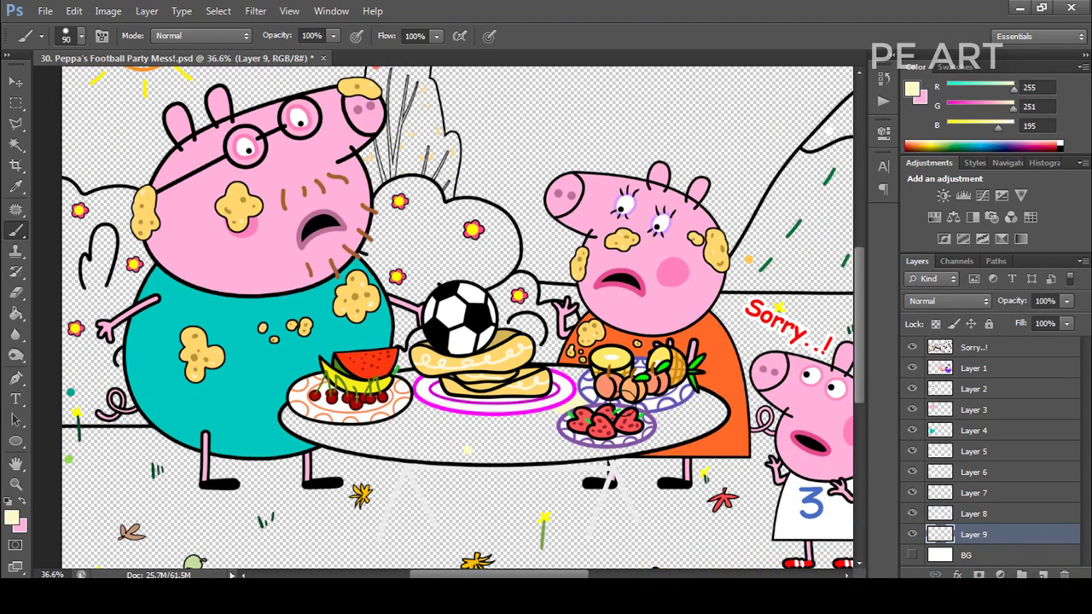
mouse_move(674, 410)
left_mouse_down()
mouse_move(716, 403)
mouse_move(674, 435)
mouse_move(557, 445)
mouse_move(568, 401)
mouse_move(412, 420)
mouse_move(402, 393)
mouse_move(294, 417)
mouse_move(398, 447)
mouse_move(557, 433)
left_mouse_up()
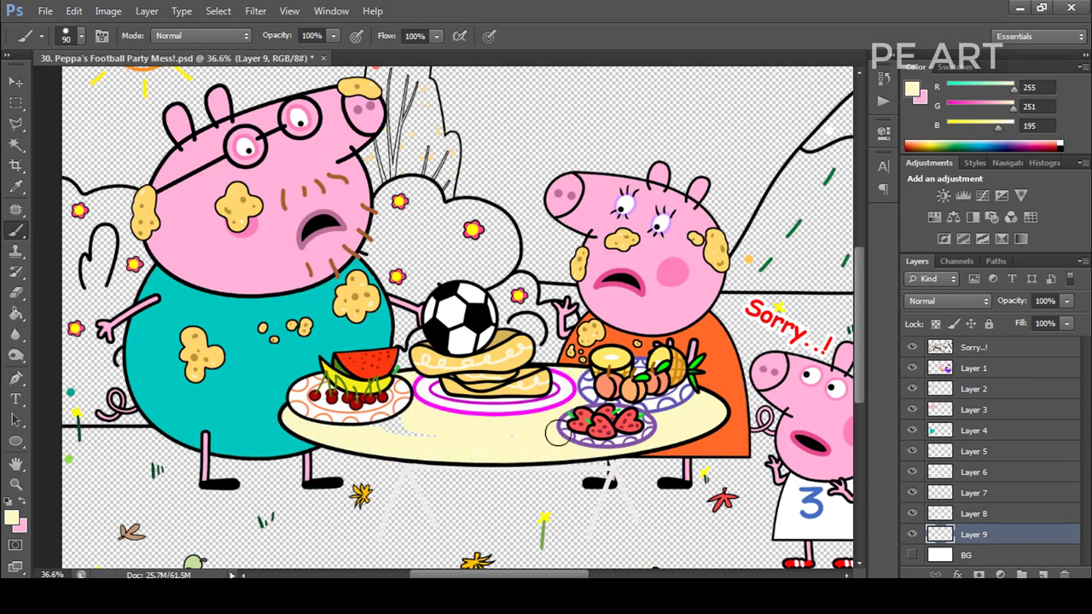
Step: Merge the color layers from Layer 1 through Layer 9 into a single layer
scroll(546, 418, "down", 3)
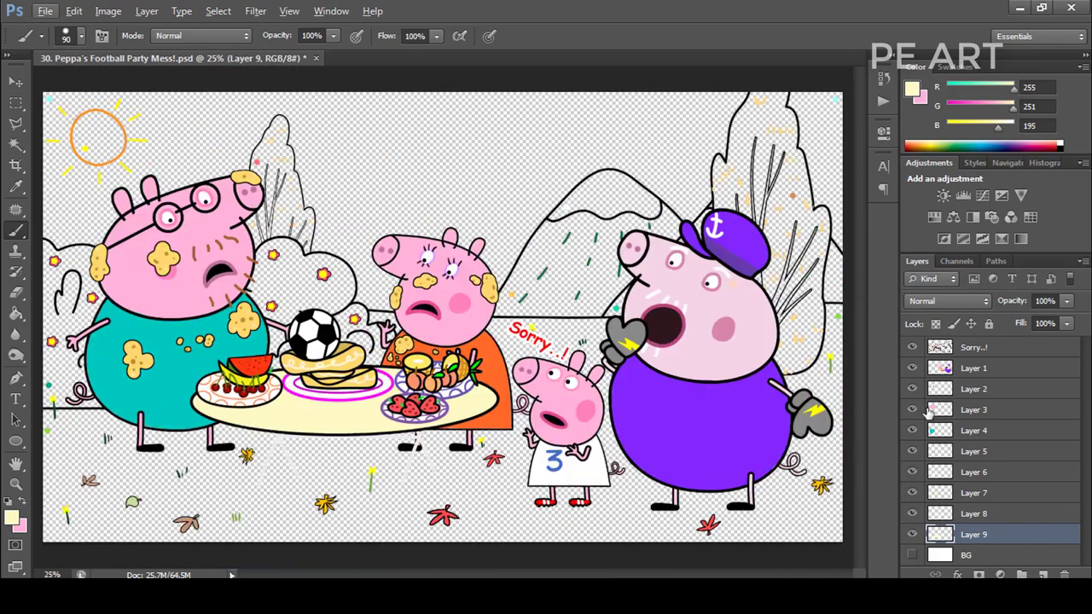
left_click(974, 367, "shift")
key("ctrl+e")
Step: Add a new layer above BG and fill the bushes behind Daddy Pig and the table with sampled green (10, 163, 141)
left_click(981, 390)
left_click(1042, 574)
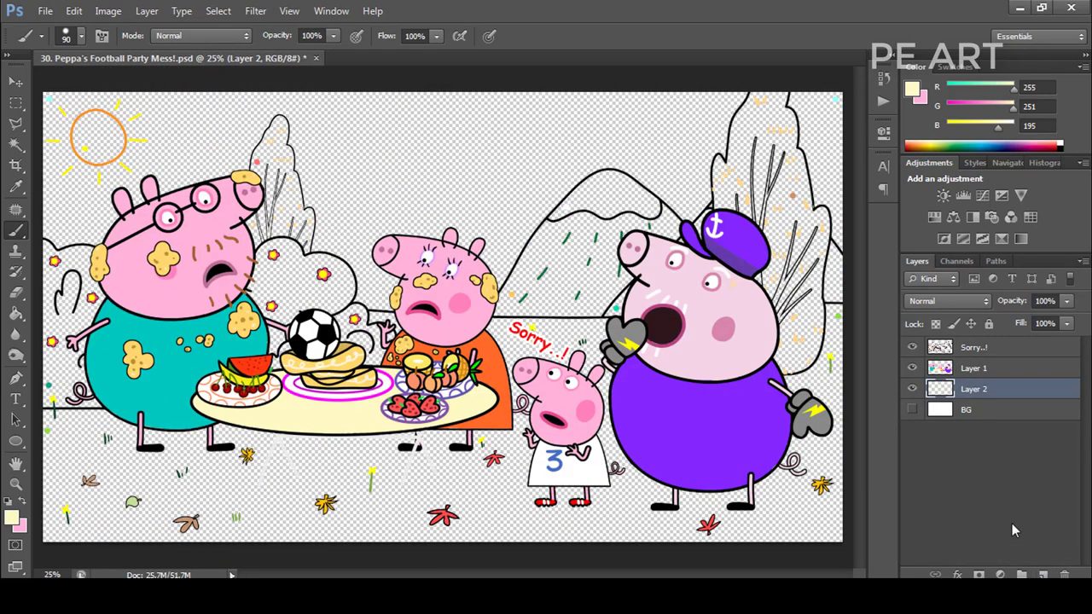
left_click(84, 384, "alt")
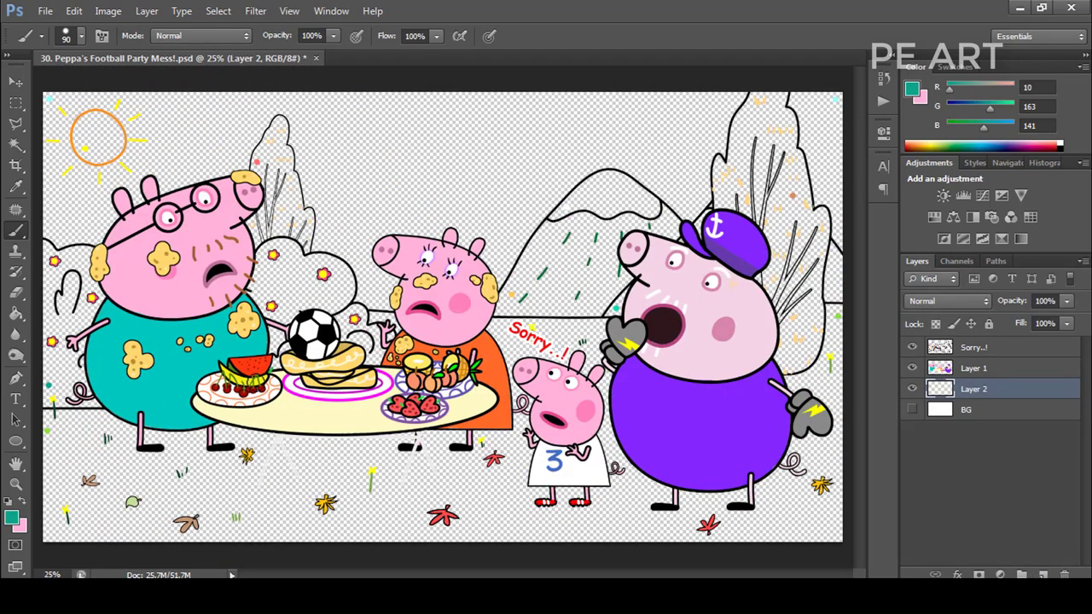
mouse_move(290, 337)
left_mouse_down()
mouse_move(367, 345)
mouse_move(256, 313)
mouse_move(312, 287)
mouse_move(340, 295)
mouse_move(87, 325)
mouse_move(50, 386)
mouse_move(70, 322)
mouse_move(40, 271)
mouse_move(60, 256)
mouse_move(152, 266)
left_mouse_up()
scroll(38, 255, "up", 3)
mouse_move(433, 299)
left_mouse_down()
mouse_move(448, 246)
mouse_move(475, 241)
mouse_move(493, 250)
mouse_move(477, 265)
mouse_move(524, 270)
mouse_move(578, 337)
mouse_move(587, 304)
mouse_move(572, 282)
mouse_move(541, 268)
mouse_move(507, 307)
mouse_move(605, 358)
left_mouse_up()
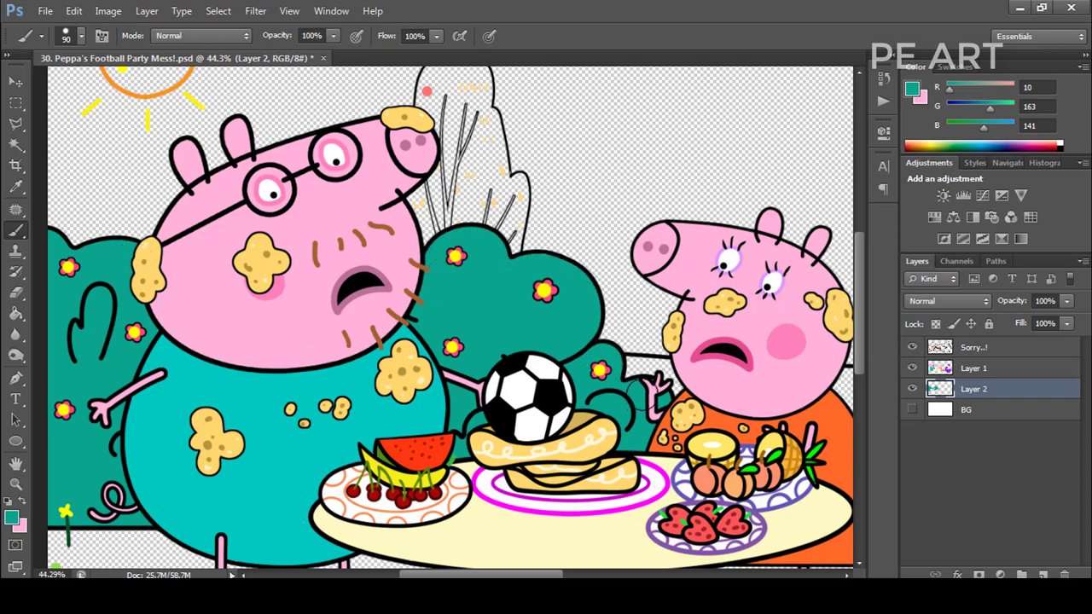
Step: Add a new layer above BG and block in the tree behind Daddy Pig with the sampled coral red (255, 113, 113)
key("ctrl+minus")
left_click(972, 410)
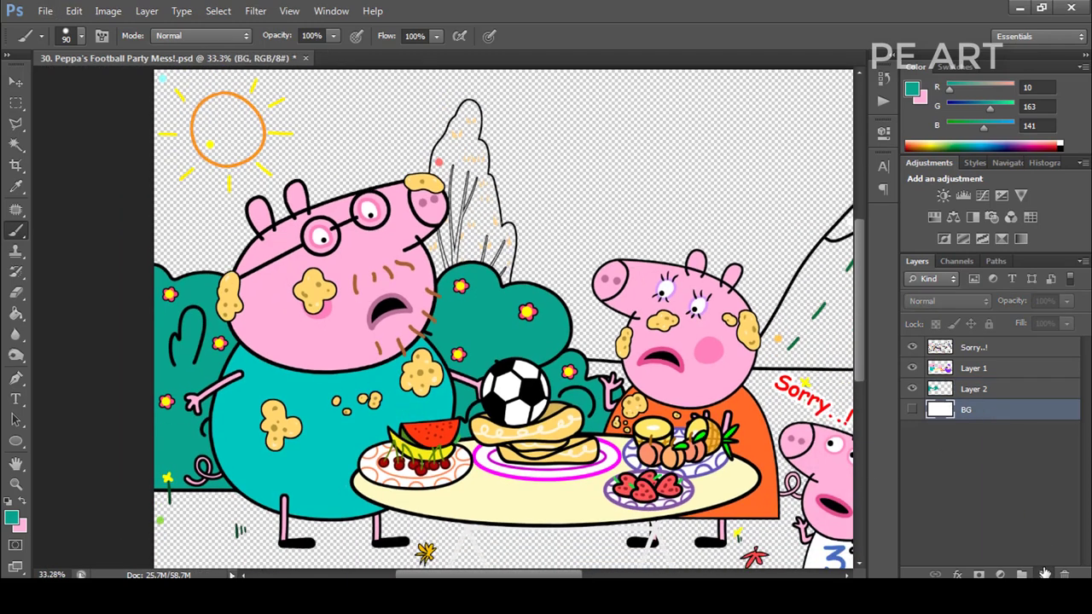
left_click(1037, 573)
left_click(439, 163, "alt")
mouse_move(446, 167)
left_mouse_down()
mouse_move(459, 230)
mouse_move(441, 236)
mouse_move(444, 205)
mouse_move(498, 275)
mouse_move(500, 250)
mouse_move(452, 155)
left_mouse_up()
Step: Fill the coral tree's remaining edges up to its outline, reducing the brush to 45 px
scroll(470, 94, "up", 5)
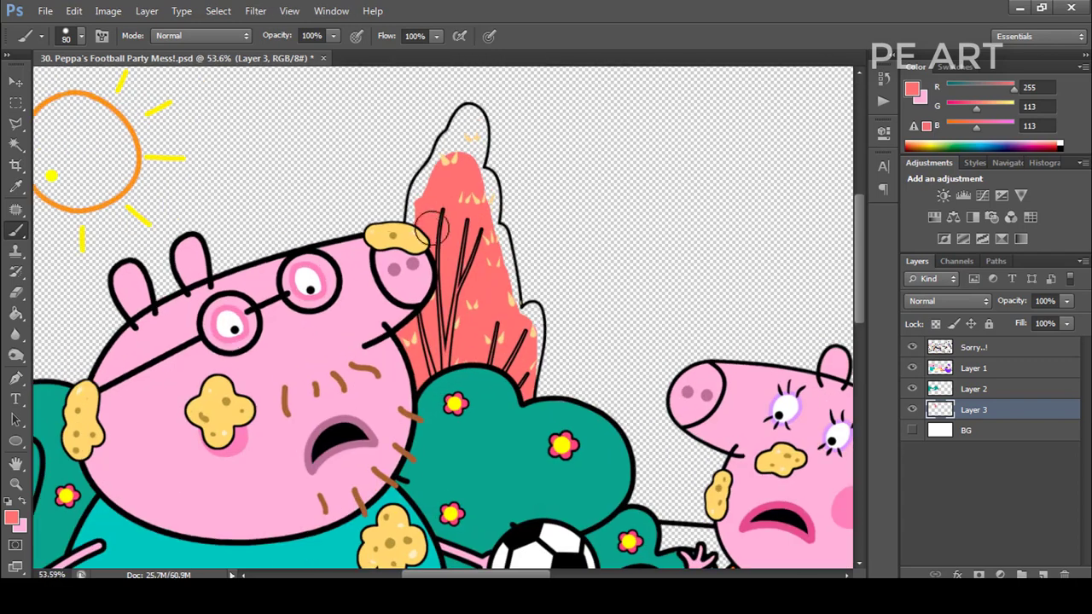
key("bracketleft")
key("bracketleft")
key("bracketleft")
key("bracketleft")
key("bracketleft")
mouse_move(416, 211)
left_mouse_down()
mouse_move(454, 136)
mouse_move(462, 164)
left_mouse_up()
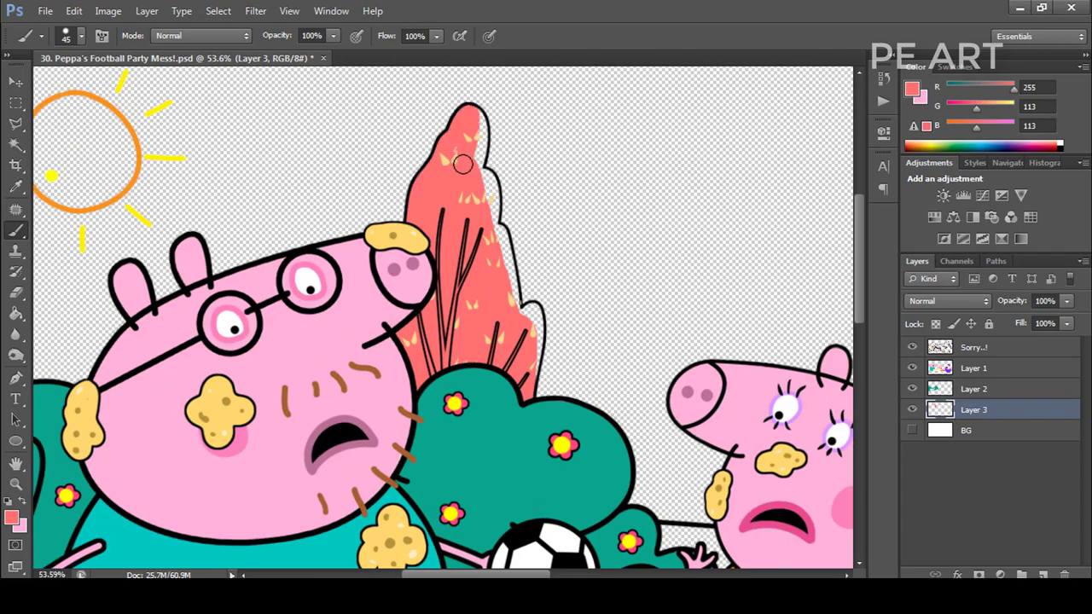
mouse_move(477, 126)
left_mouse_down()
mouse_move(477, 179)
mouse_move(507, 284)
left_mouse_up()
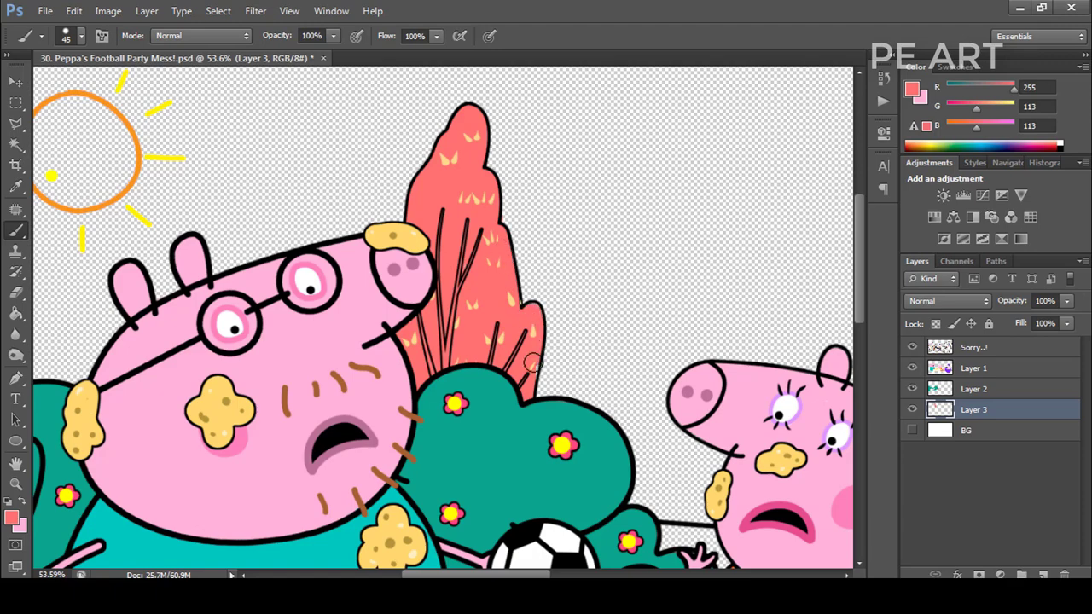
Step: Block in the lower slope of the snow-capped mountain with orange-yellow (255, 201, 85), enlarging the brush to 100 px
scroll(477, 376, "down", 7)
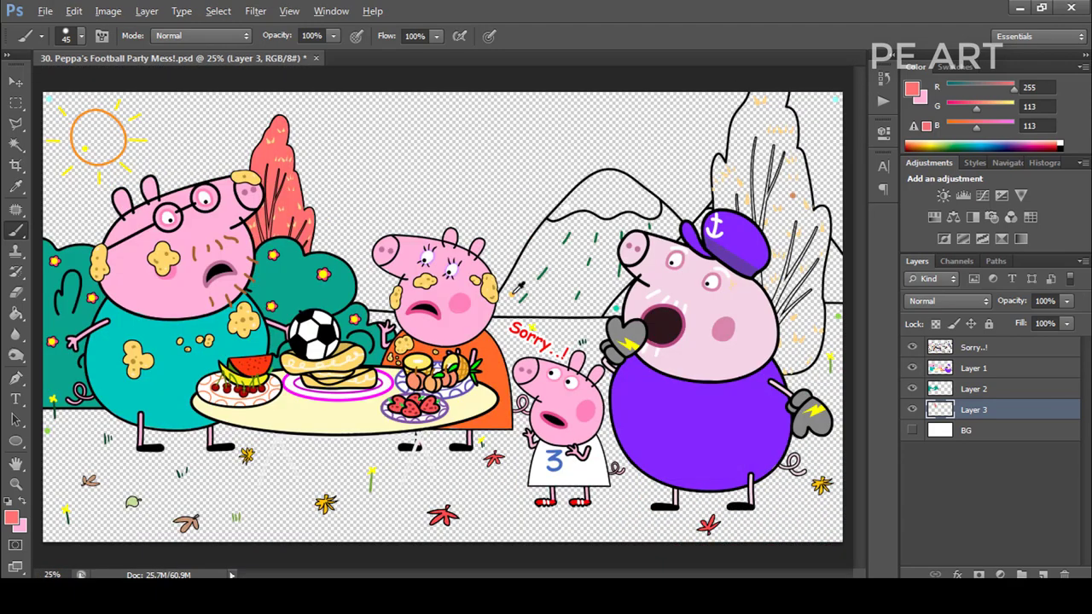
key("bracketright")
key("bracketright")
key("bracketright")
key("bracketright")
key("bracketright")
key("bracketright")
mouse_move(516, 294)
left_mouse_down()
mouse_move(581, 235)
mouse_move(591, 278)
mouse_move(634, 248)
mouse_move(577, 242)
mouse_move(535, 254)
mouse_move(511, 299)
mouse_move(493, 302)
mouse_move(584, 286)
left_mouse_up()
scroll(710, 209, "up", 1)
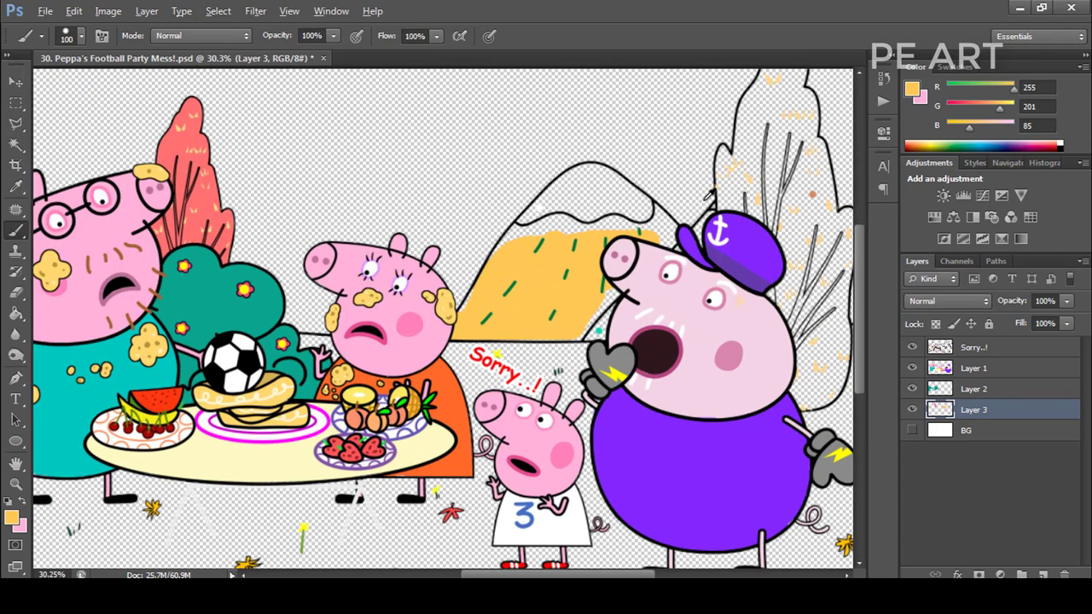
Step: Fill the rest of the mountain slope up to the snow line and character outlines, reducing the brush to 60 px and 45 px
scroll(707, 196, "up", 2)
key("bracketleft")
key("bracketleft")
key("bracketleft")
key("bracketleft")
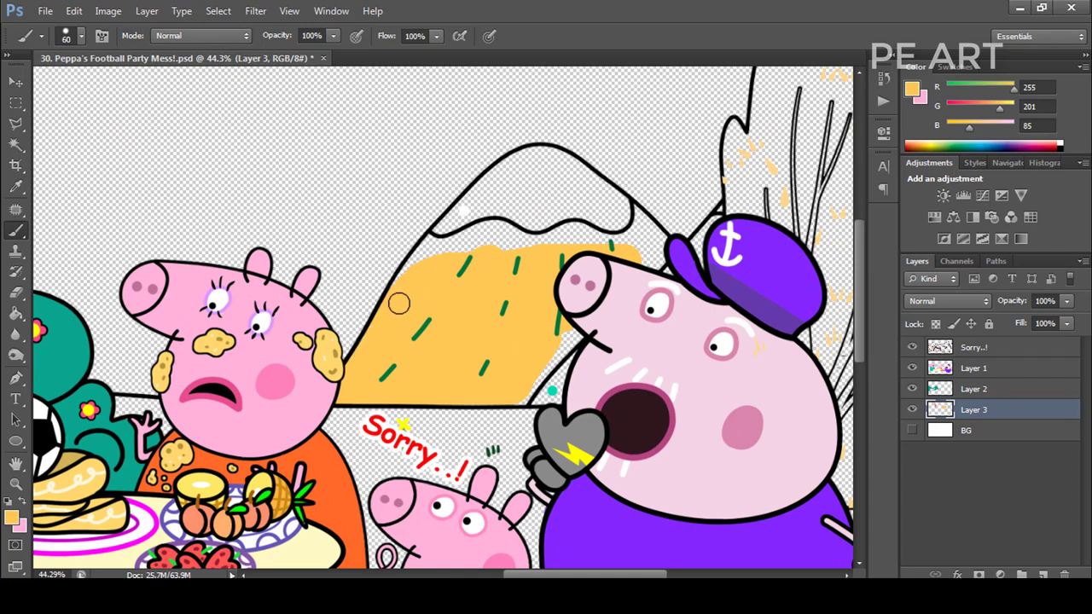
mouse_move(399, 302)
left_mouse_down()
mouse_move(433, 243)
mouse_move(491, 230)
mouse_move(472, 250)
left_mouse_up()
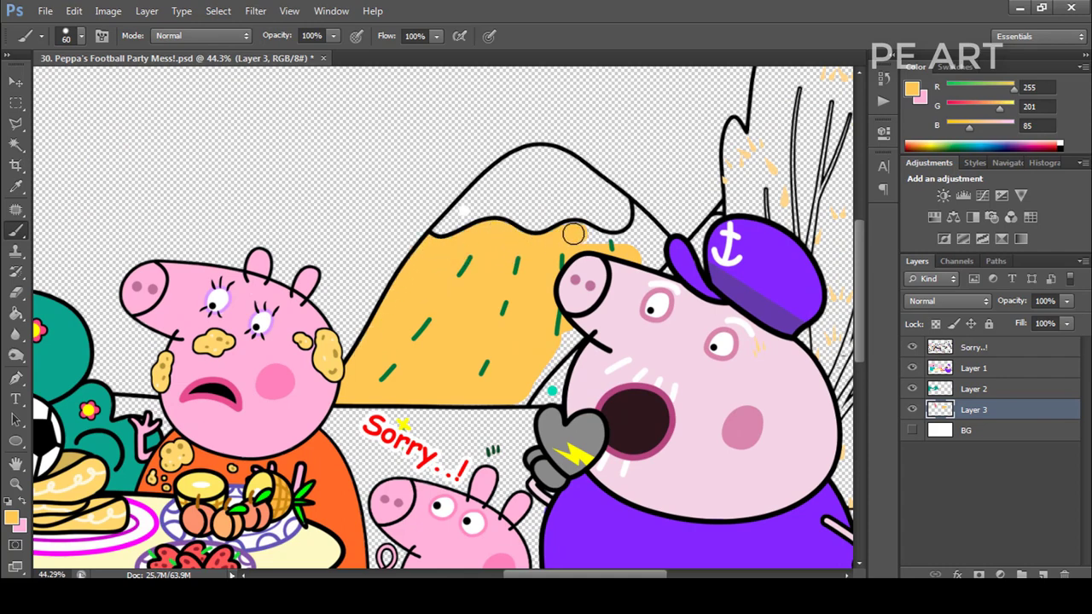
left_click_drag(602, 242, 653, 258)
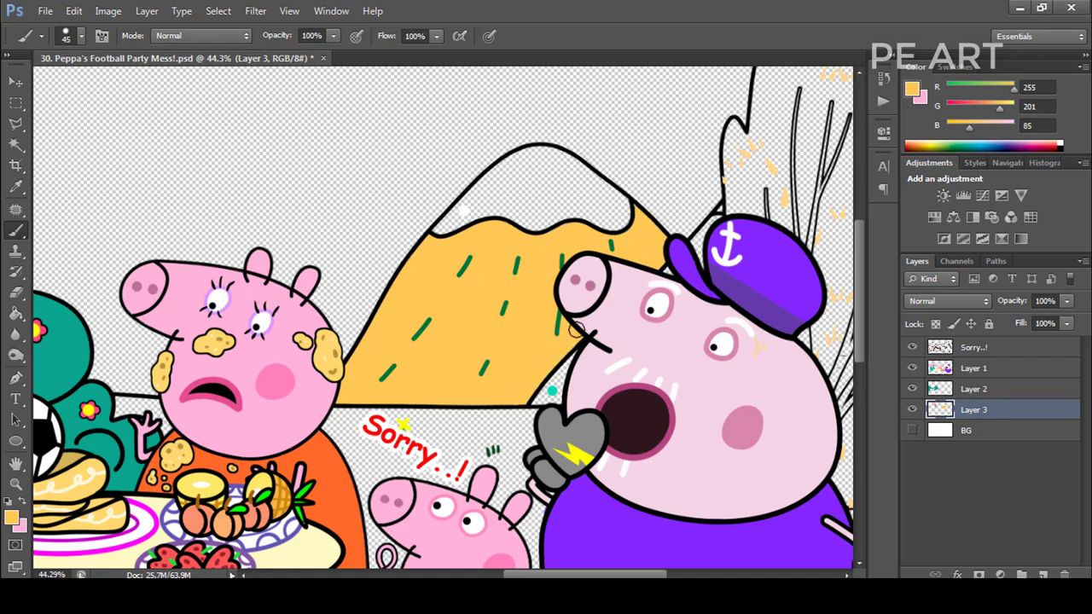
Step: Add a new layer below the mountain color and fill the snow cap with sampled white, using a 70 px brush
left_click(1034, 571, "ctrl")
left_click(465, 210, "alt")
key("]")
key("]")
key("]")
mouse_move(466, 209)
left_mouse_down()
mouse_move(447, 238)
mouse_move(484, 194)
mouse_move(518, 227)
mouse_move(525, 186)
mouse_move(631, 231)
mouse_move(531, 170)
mouse_move(505, 171)
mouse_move(546, 159)
mouse_move(612, 203)
left_mouse_up()
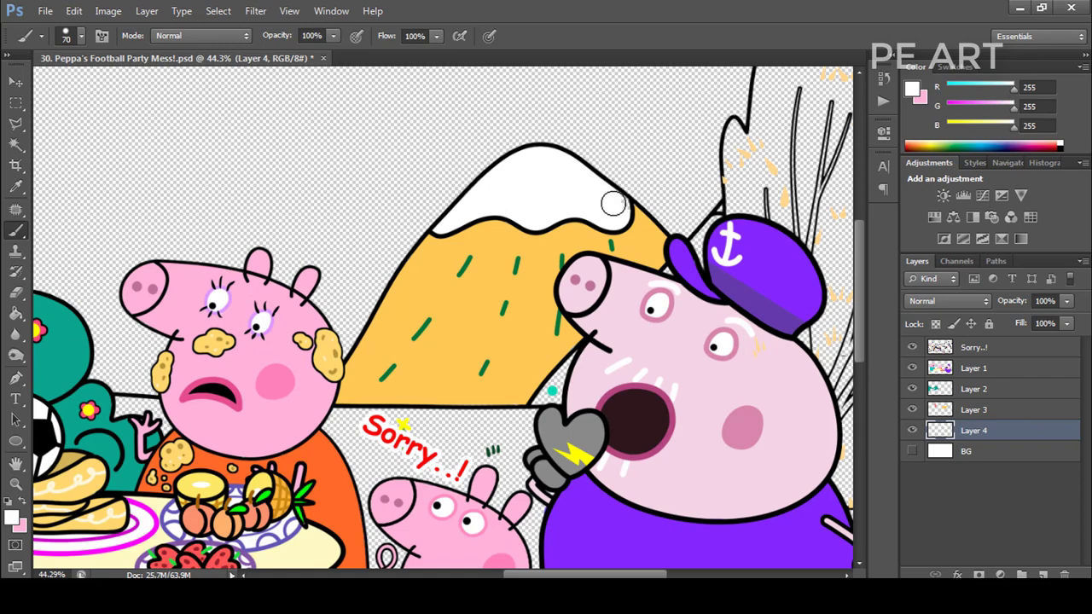
Step: Add a new layer above BG and block in the large tree behind Grandpa Pig with sampled brown (213, 142, 94), using a 100 px brush
scroll(352, 283, "down", 3)
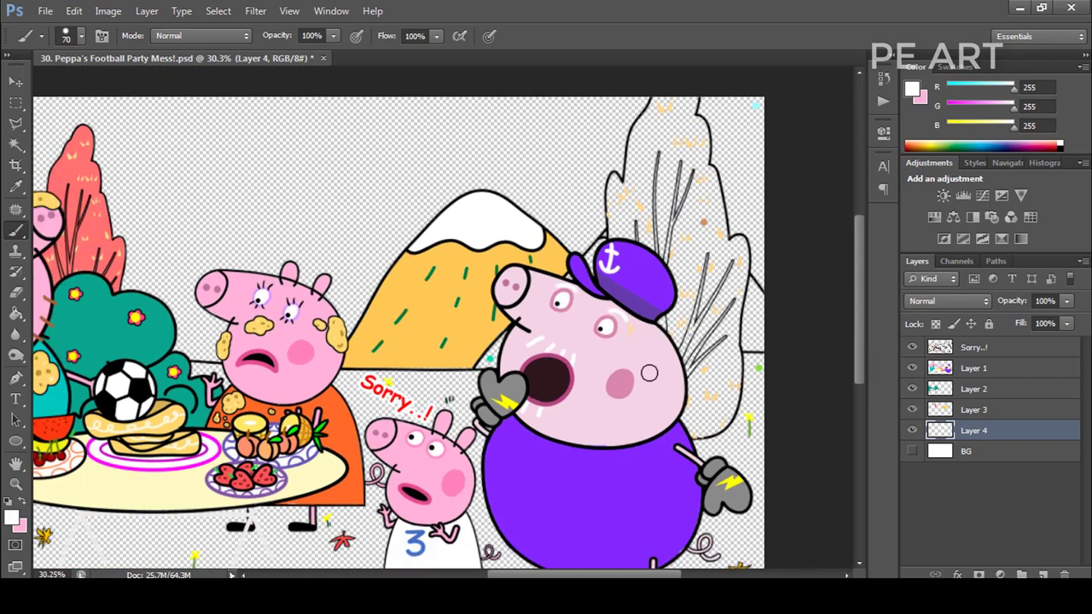
left_click(978, 452)
left_click(1042, 573)
left_click(704, 221, "alt")
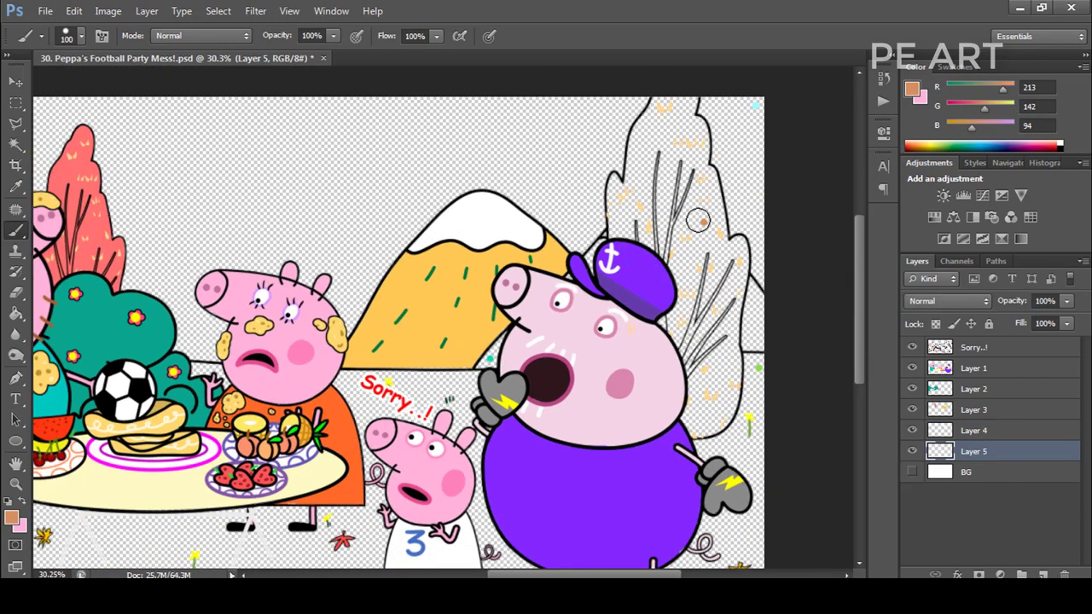
mouse_move(698, 221)
left_mouse_down()
mouse_move(683, 195)
mouse_move(659, 268)
mouse_move(618, 226)
mouse_move(711, 323)
mouse_move(683, 417)
mouse_move(695, 424)
mouse_move(713, 406)
mouse_move(722, 261)
mouse_move(674, 99)
mouse_move(654, 123)
mouse_move(657, 187)
mouse_move(650, 122)
mouse_move(620, 224)
mouse_move(615, 194)
left_mouse_up()
Step: Fill the brown tree's edges up to its outline with a 45 px brush and clean up overspill with the Eraser
scroll(633, 126, "up", 4)
key("[")
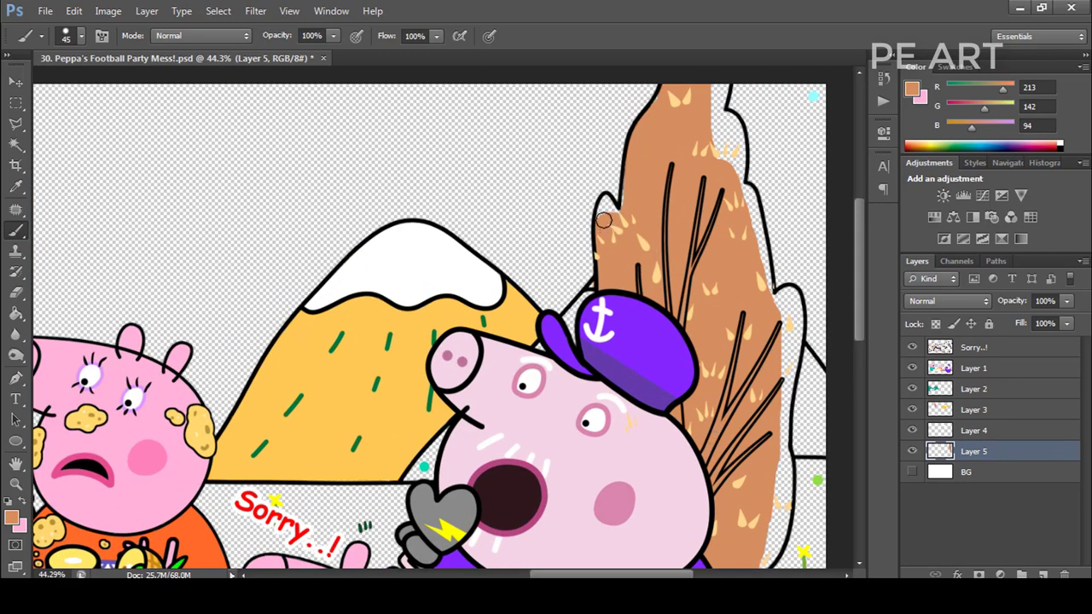
mouse_move(724, 107)
left_mouse_down()
mouse_move(712, 151)
mouse_move(731, 122)
mouse_move(765, 278)
mouse_move(778, 302)
mouse_move(791, 294)
mouse_move(795, 304)
mouse_move(793, 373)
mouse_move(786, 322)
mouse_move(779, 358)
left_mouse_up()
key("e")
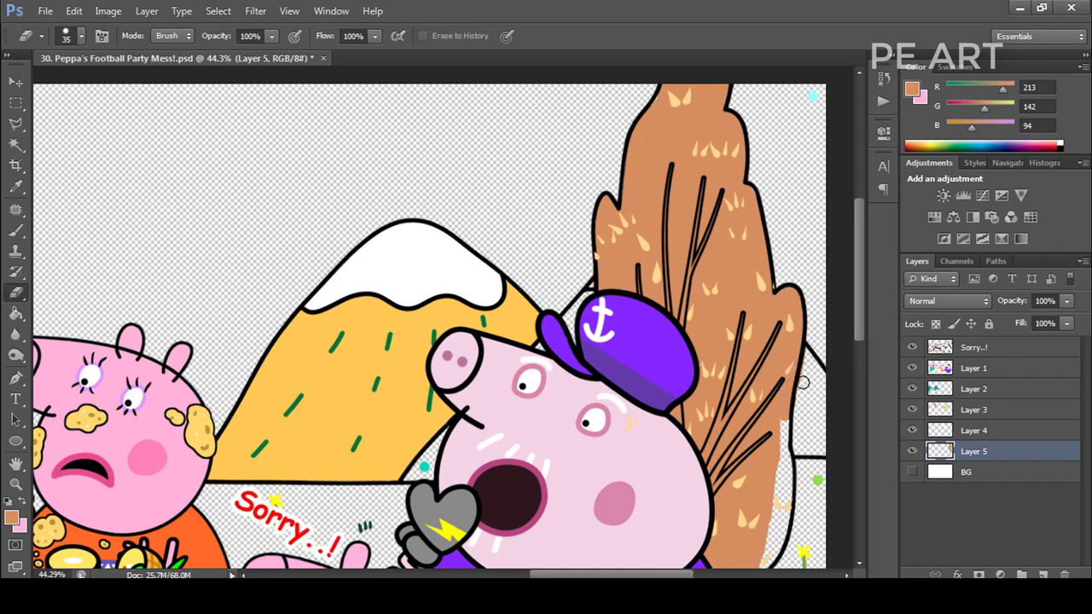
key("b")
scroll(763, 400, "down", 5)
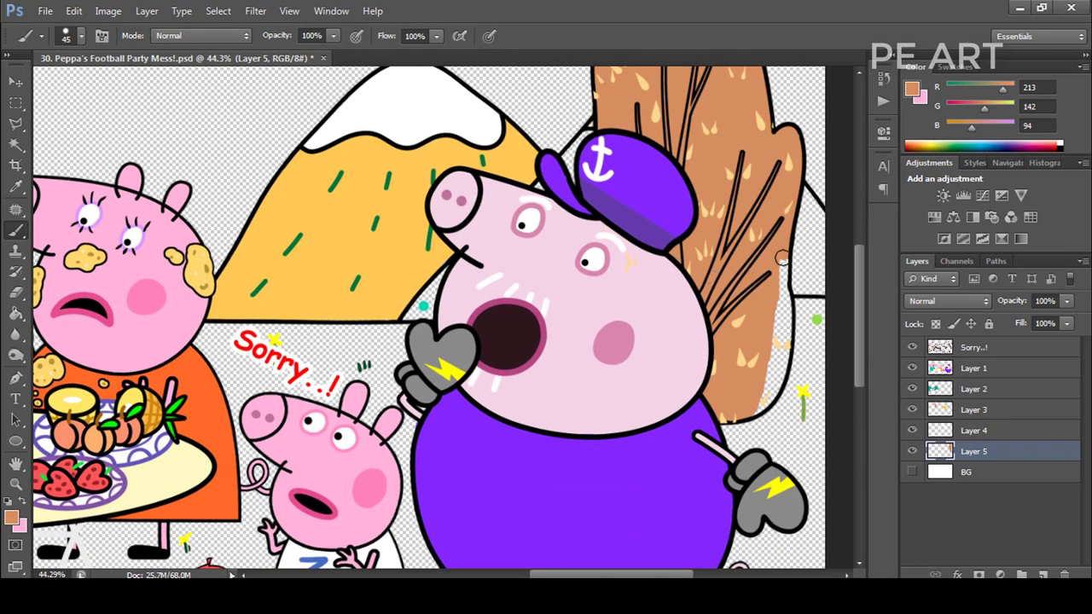
mouse_move(784, 305)
left_mouse_down()
mouse_move(778, 383)
mouse_move(773, 326)
mouse_move(752, 408)
left_mouse_up()
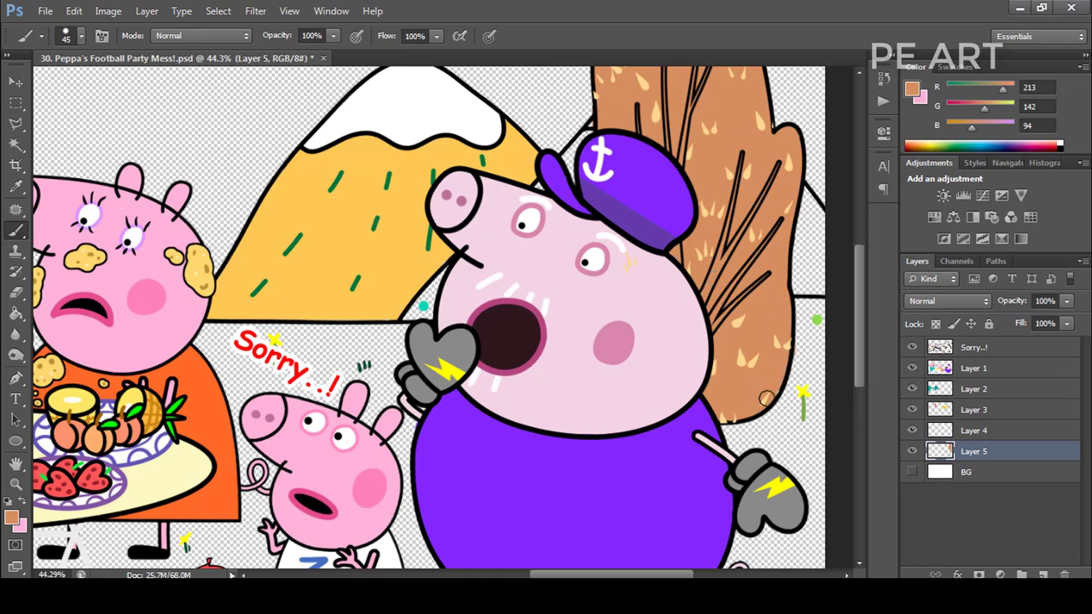
key("e")
key("b")
Step: Add a new layer above BG and fill the distant hill around Grandpa Pig and the brown tree with sampled teal (0, 216, 180), using a 70 px brush
scroll(804, 324, "down", 2)
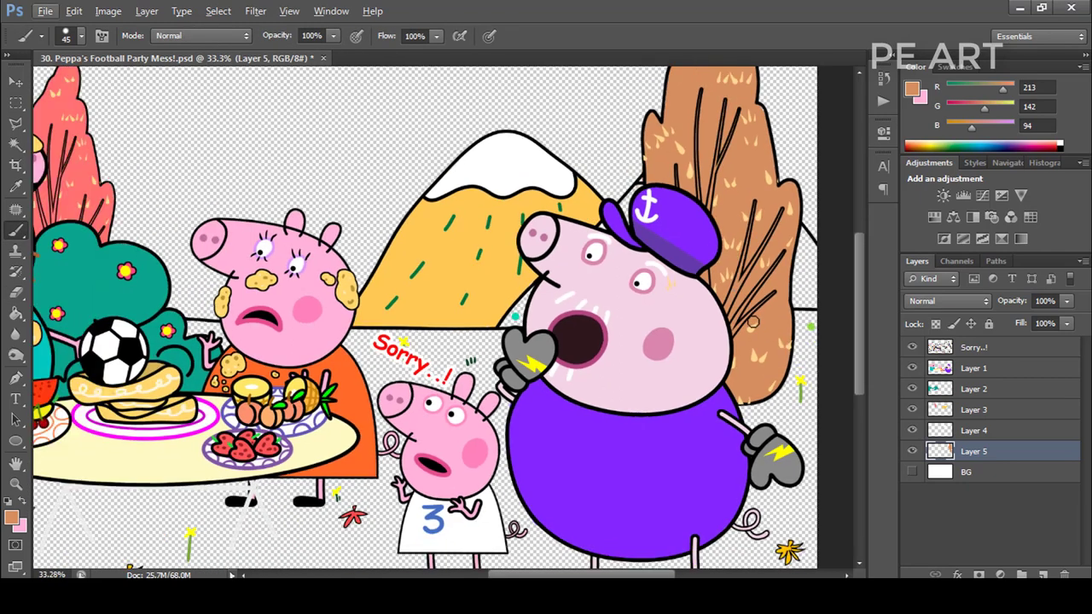
left_click(1015, 478)
left_click(1045, 574)
left_click(516, 315, "alt")
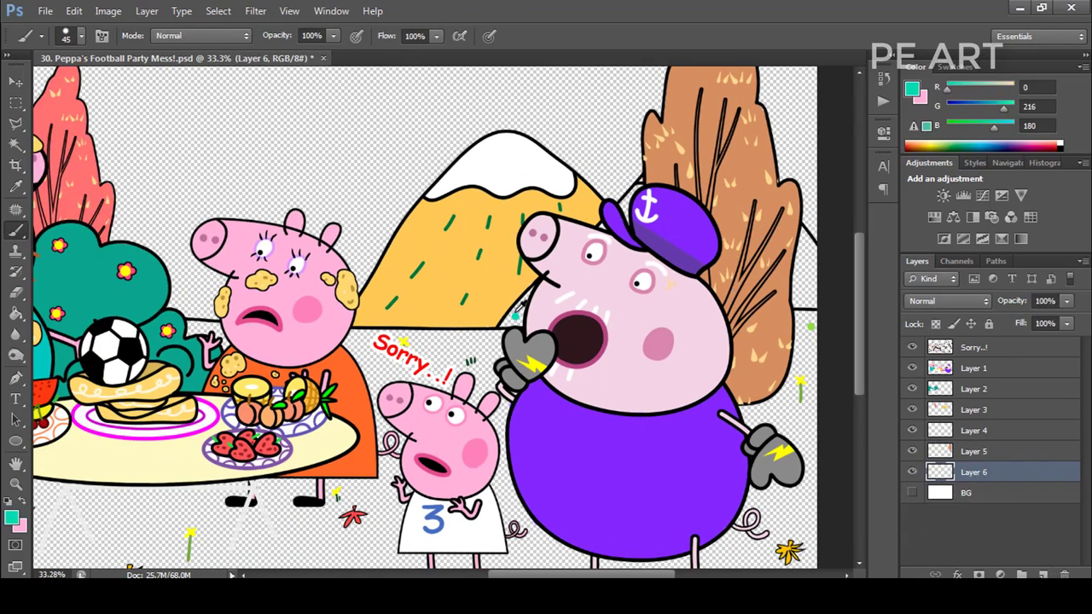
left_click_drag(550, 274, 560, 298)
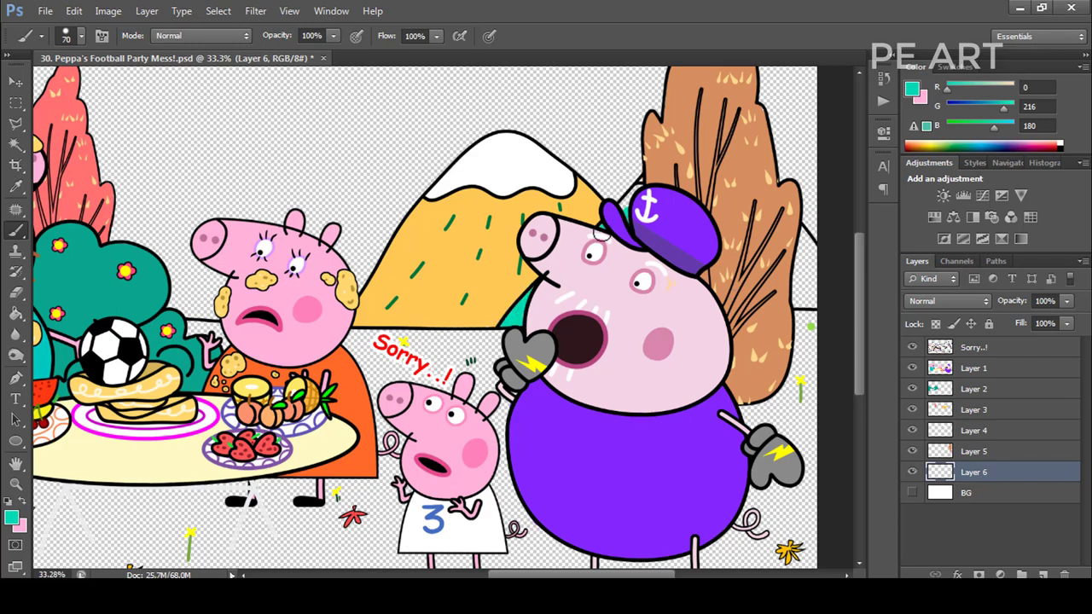
left_click_drag(792, 262, 803, 286)
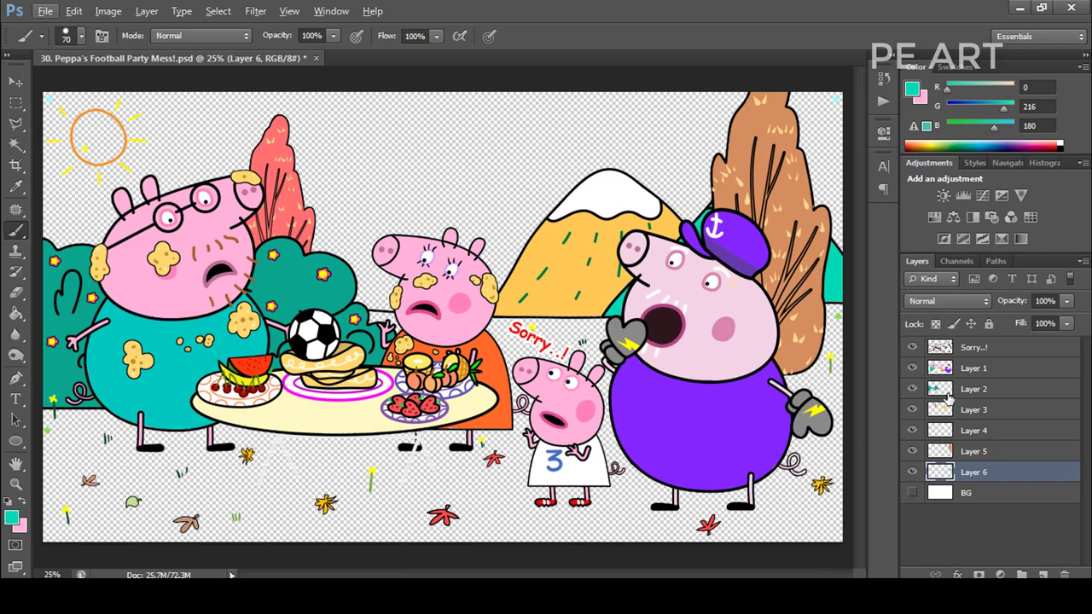
Step: Add a new layer above BG and fill the sky with sampled light blue (153, 254, 255), using a 175 px brush
key("ctrl+shift+alt+n")
left_click(837, 99, "alt")
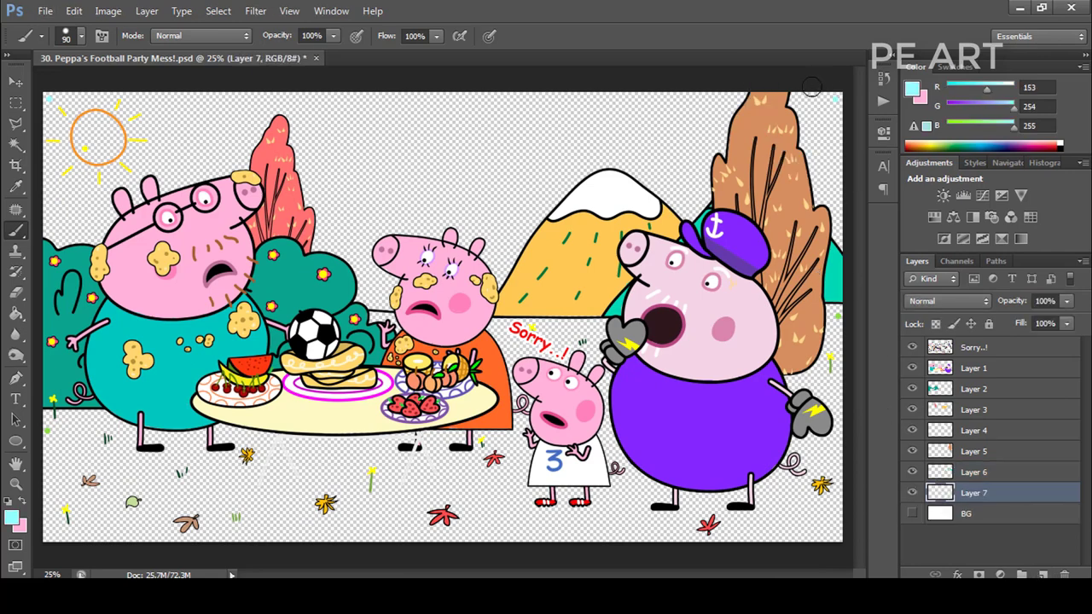
key("bracketright")
key("bracketright")
key("bracketright")
key("bracketright")
key("bracketright")
key("bracketright")
mouse_move(790, 106)
left_mouse_down()
mouse_move(821, 157)
mouse_move(822, 208)
mouse_move(637, 193)
mouse_move(750, 144)
mouse_move(639, 142)
mouse_move(688, 138)
mouse_move(563, 112)
mouse_move(742, 112)
mouse_move(702, 128)
mouse_move(567, 90)
mouse_move(252, 110)
mouse_move(589, 122)
mouse_move(247, 149)
mouse_move(432, 185)
mouse_move(573, 190)
mouse_move(400, 253)
mouse_move(505, 261)
mouse_move(453, 281)
mouse_move(359, 286)
left_mouse_up()
mouse_move(247, 194)
left_mouse_down()
mouse_move(203, 119)
mouse_move(118, 229)
mouse_move(94, 211)
mouse_move(166, 147)
mouse_move(111, 88)
mouse_move(41, 131)
mouse_move(48, 154)
mouse_move(163, 108)
mouse_move(134, 161)
left_mouse_up()
Step: Fill the sun's disc with sampled yellow (255, 255, 0), using a 90 px brush
left_click(88, 147, "alt")
scroll(90, 144, "up", 4)
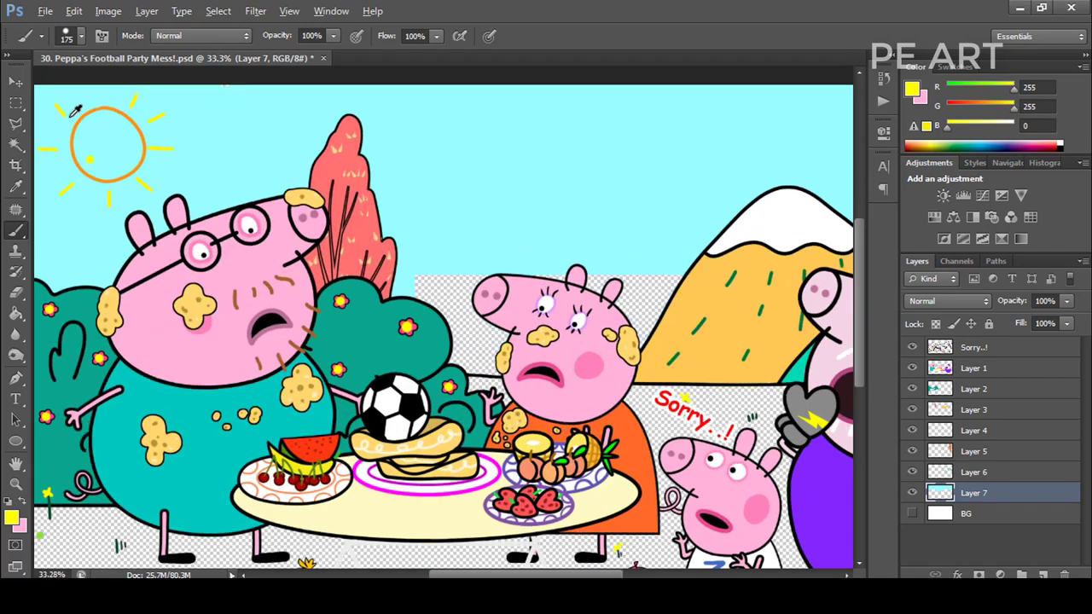
key("bracketleft")
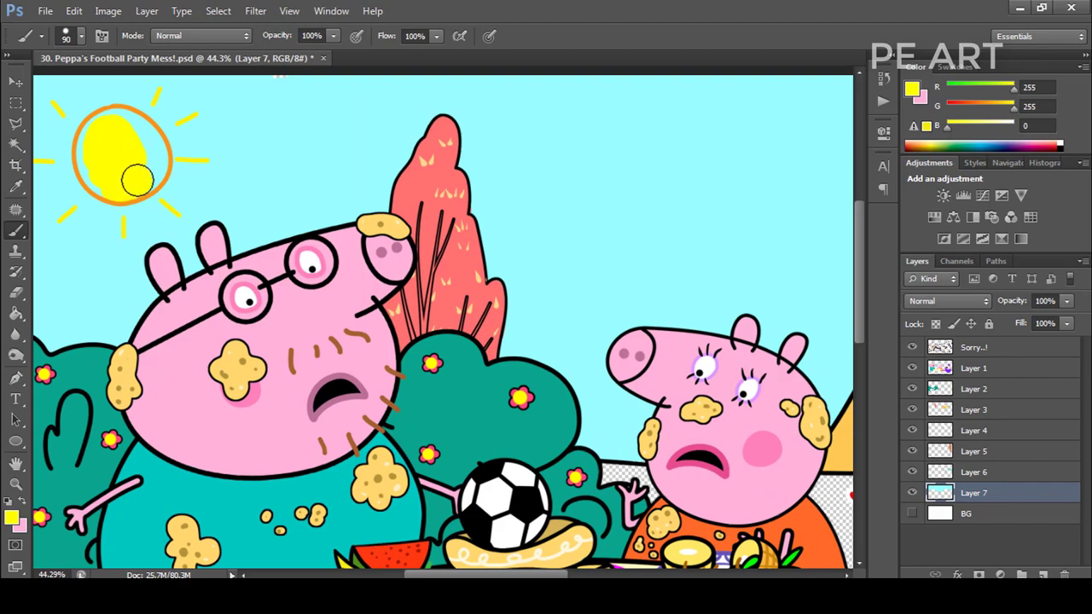
scroll(102, 171, "down", 4)
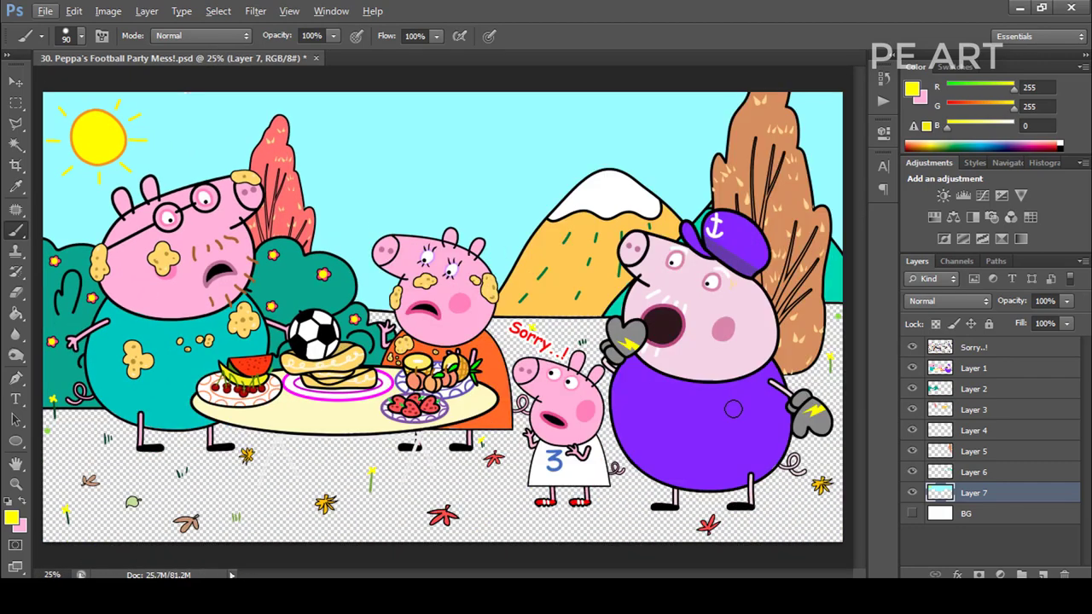
Step: Add a new layer directly above BG and fill the whole grass area with sampled green (145, 221, 73), using a 150 px brush
left_click(981, 516)
left_click(1042, 572)
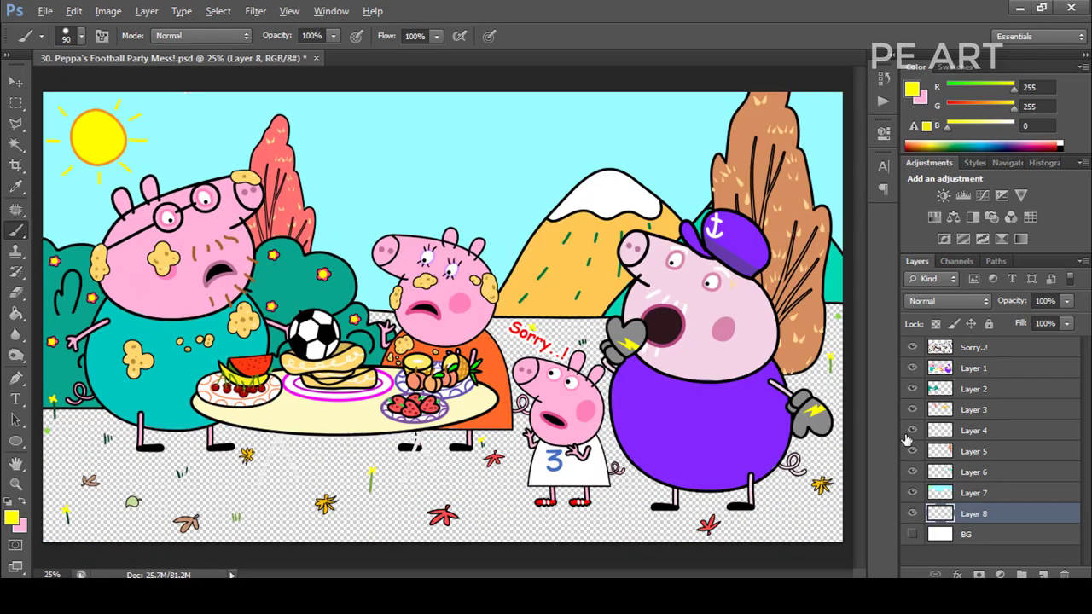
left_click(838, 316, "alt")
key("bracketright")
key("bracketright")
key("bracketright")
mouse_move(829, 316)
left_mouse_down()
mouse_move(832, 443)
mouse_move(742, 491)
mouse_move(801, 525)
mouse_move(504, 524)
left_mouse_up()
mouse_move(765, 515)
left_mouse_down()
mouse_move(623, 435)
mouse_move(512, 341)
mouse_move(512, 409)
mouse_move(475, 438)
mouse_move(477, 504)
mouse_move(171, 536)
mouse_move(111, 482)
mouse_move(400, 458)
mouse_move(238, 461)
mouse_move(137, 426)
mouse_move(60, 452)
mouse_move(126, 506)
mouse_move(384, 322)
left_mouse_up()
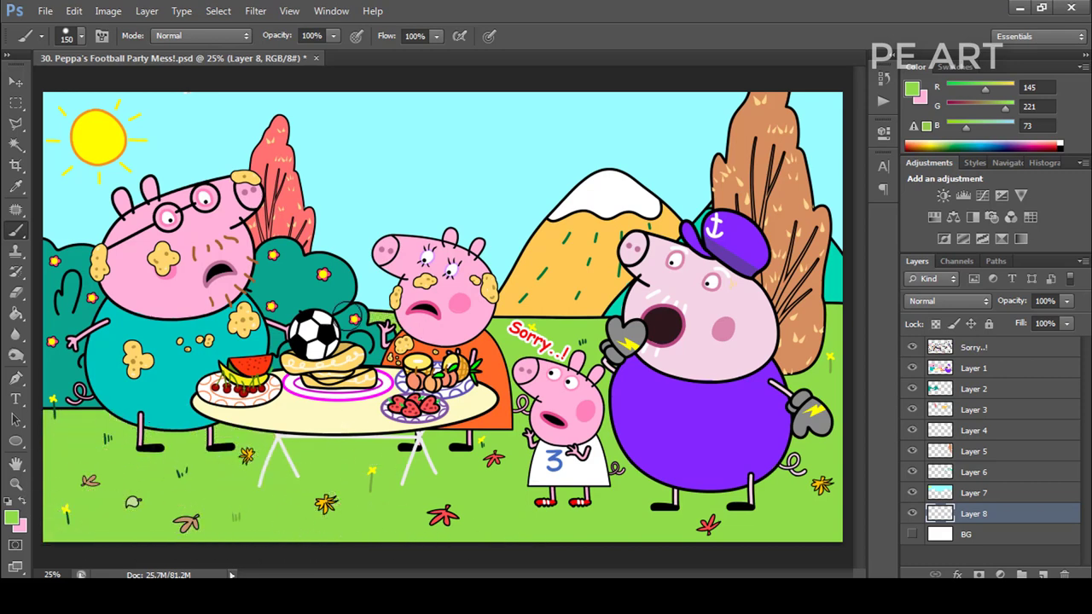
Step: Draw black Ellipse shadows under the four characters and the table, the table's about 940 × 181 px and Grandpa Pig's about 556 × 77 px
right_click(13, 444)
left_click(68, 469)
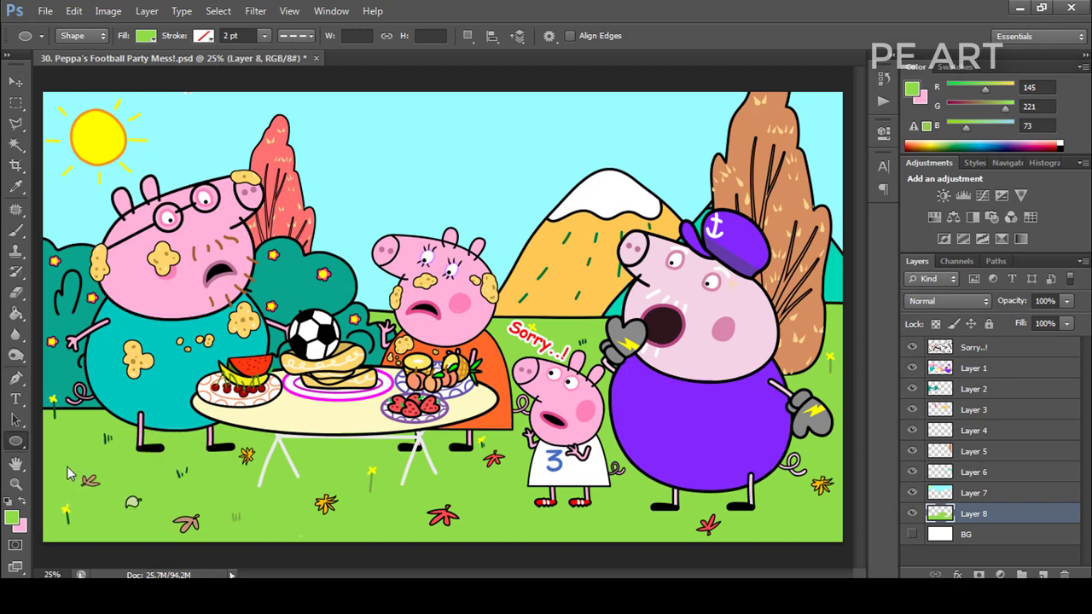
left_click(149, 39)
left_click(220, 68)
left_click_drag(682, 221, 665, 256)
left_click(1013, 44)
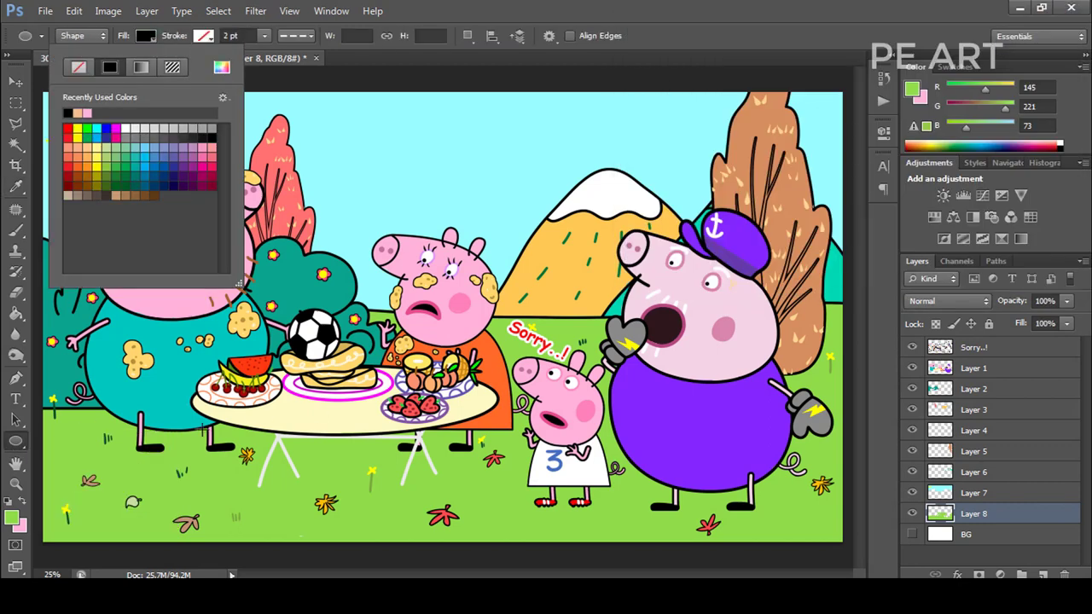
left_click_drag(133, 445, 441, 497)
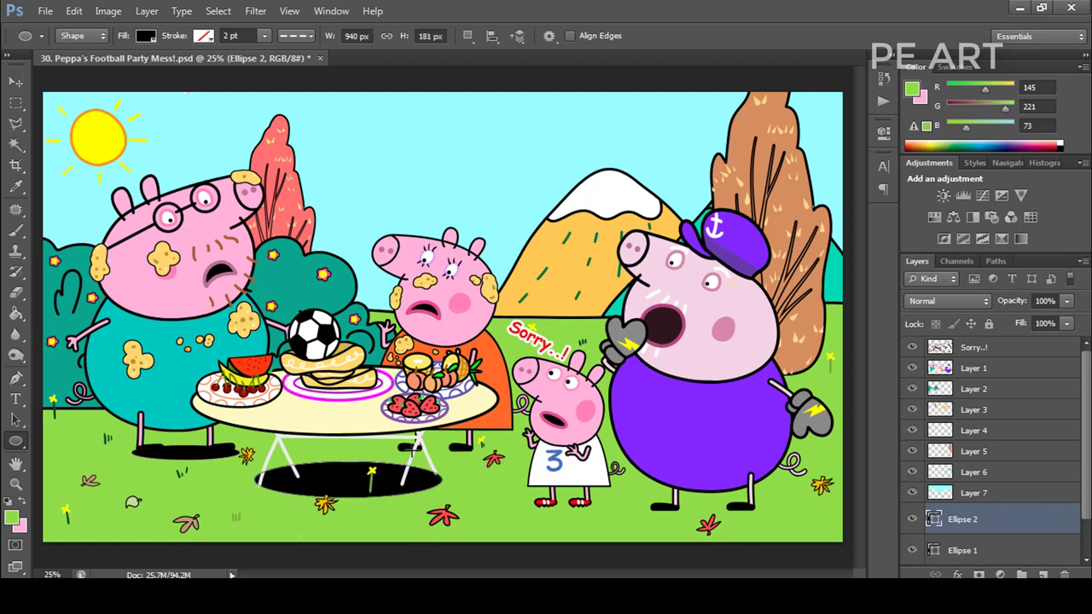
left_click_drag(394, 442, 476, 457)
left_click_drag(534, 501, 759, 520)
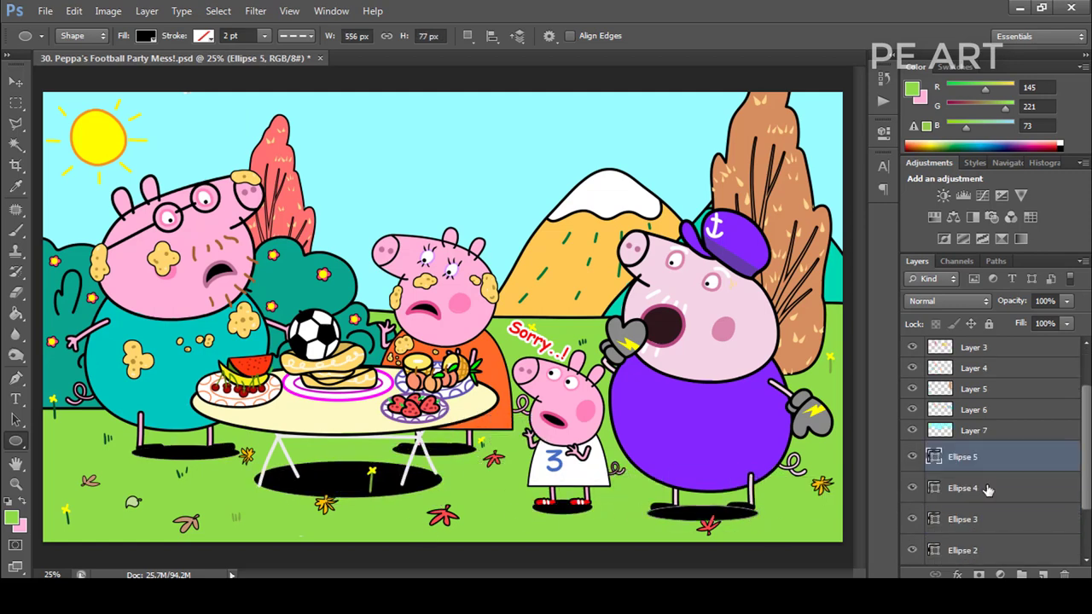
Step: Reduce the layer Fill of all five shadow ellipses together to 27%
scroll(987, 488, "down", 2)
left_click(990, 519, "shift")
left_click(1066, 324)
left_click_drag(1066, 342, 1007, 348)
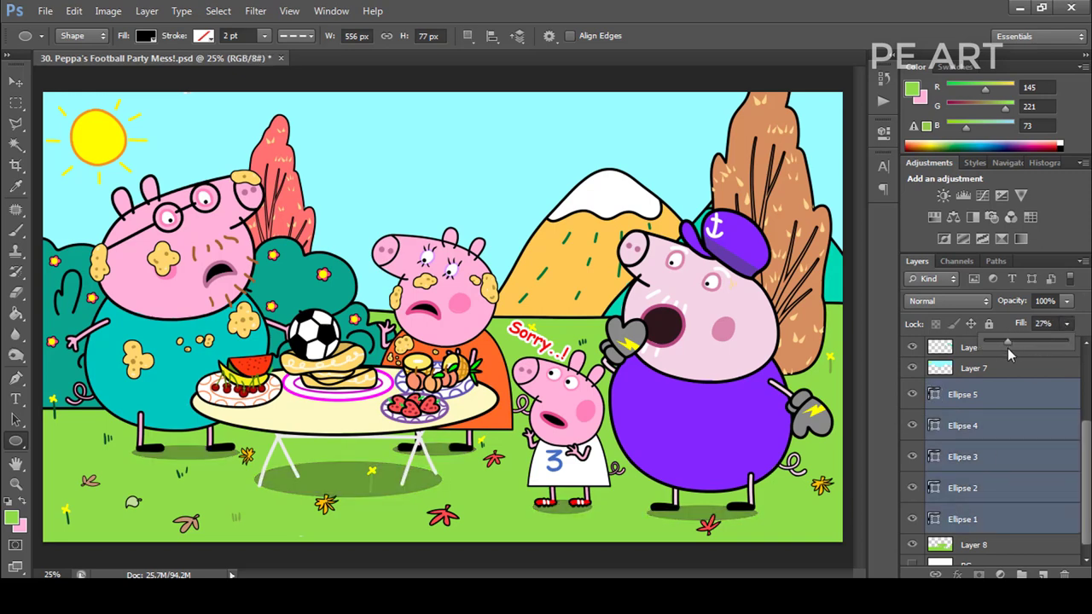
Step: Draw two white cloud Custom Shapes above Layer 7, the smaller over the mountain about 312 × 125 px, and select the BG layer
left_click(974, 368)
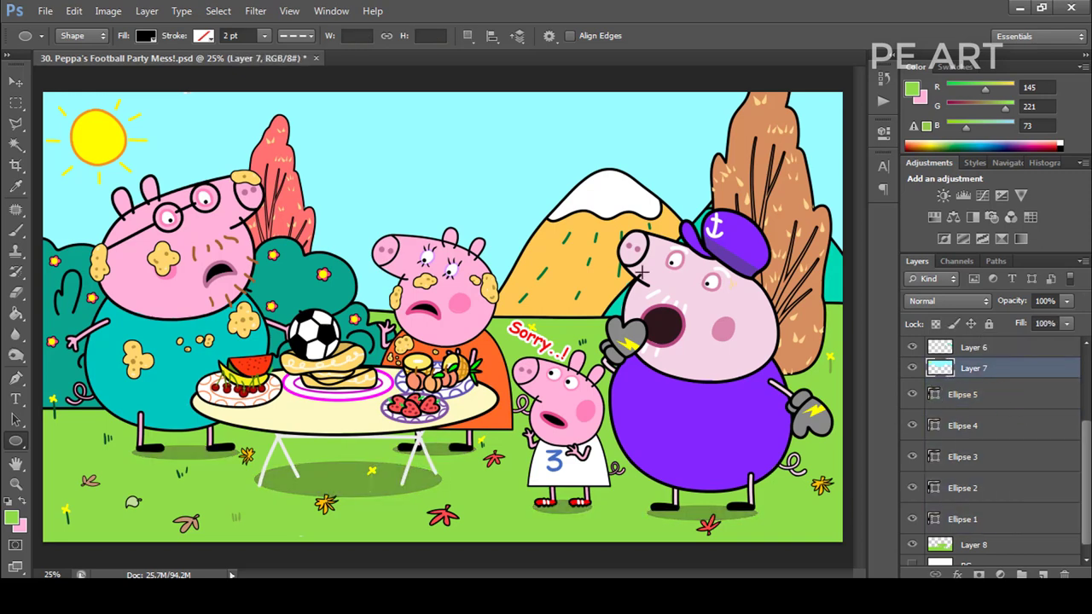
left_click(145, 35)
left_click(222, 67)
left_click(1016, 42)
right_click(16, 440)
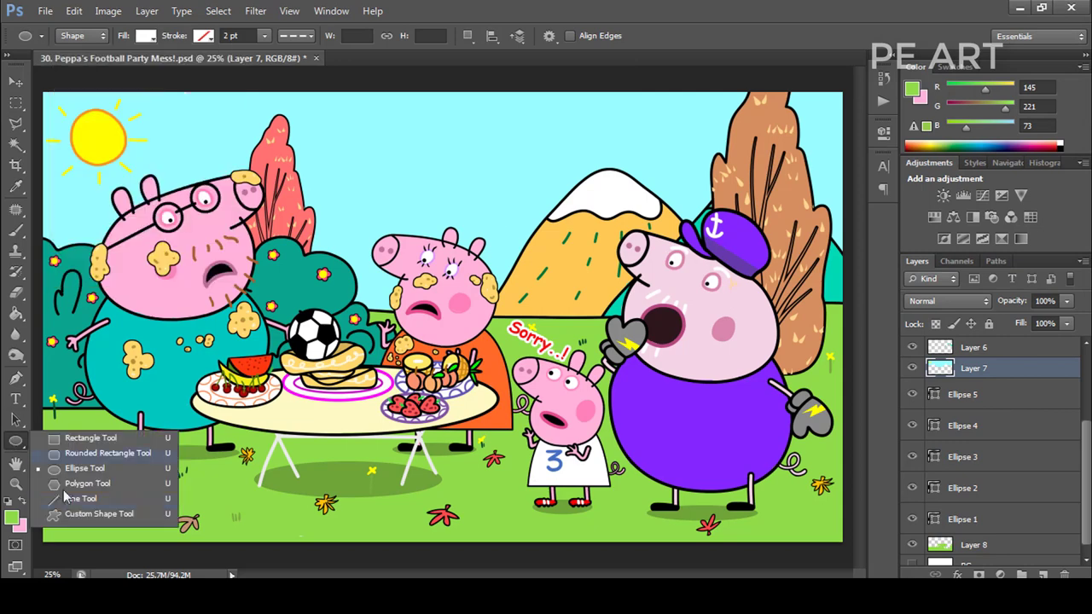
left_click(85, 521)
left_click_drag(324, 129, 419, 172)
left_click_drag(566, 137, 630, 162)
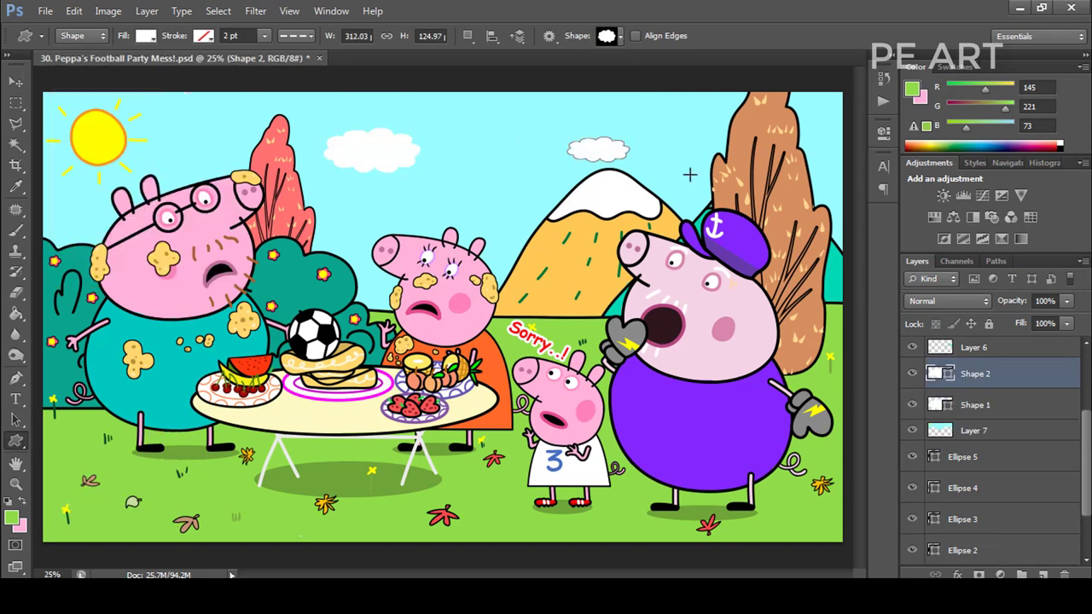
scroll(922, 458, "down", 3)
left_click(966, 554)
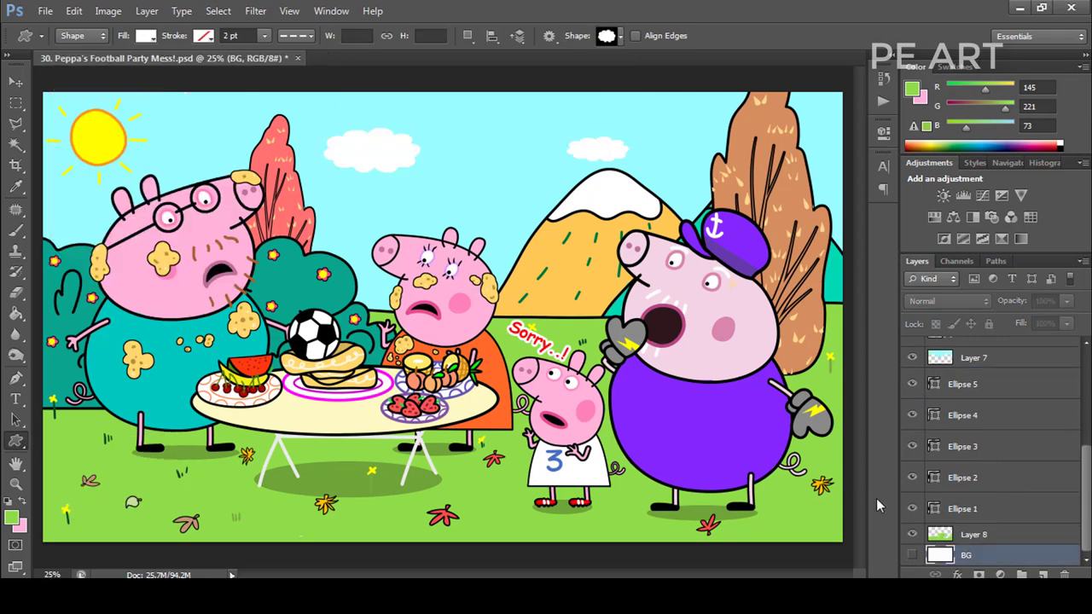